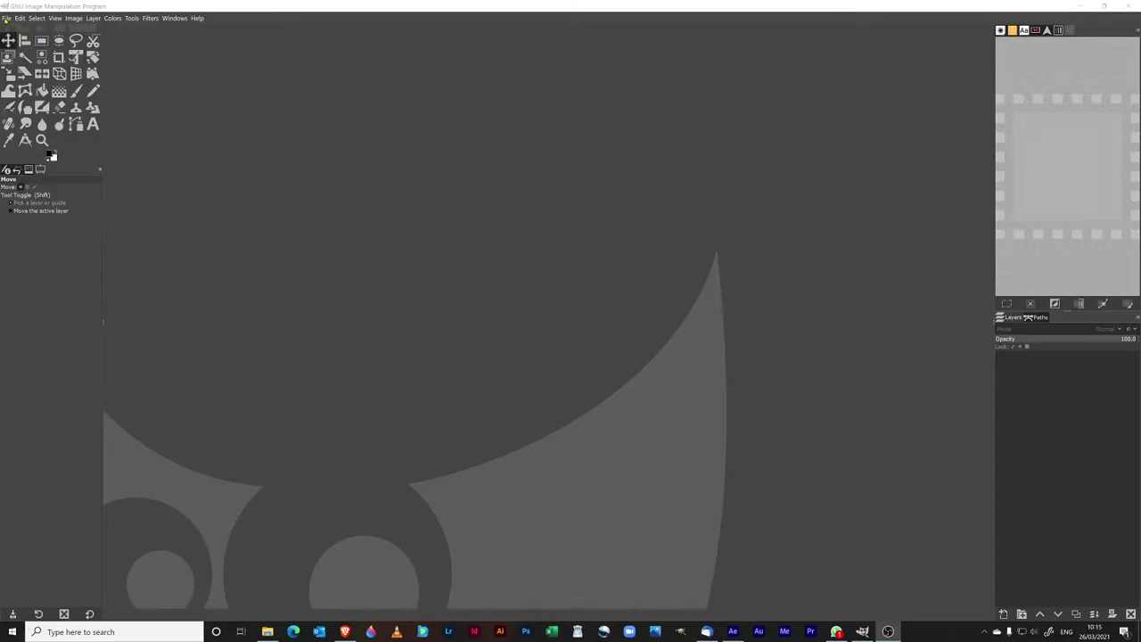
- Create a new blank white 1920×1080 px image from File > New
{"action": "left_click", "coordinate": [7, 18]}
{"action": "left_click", "coordinate": [18, 28]}
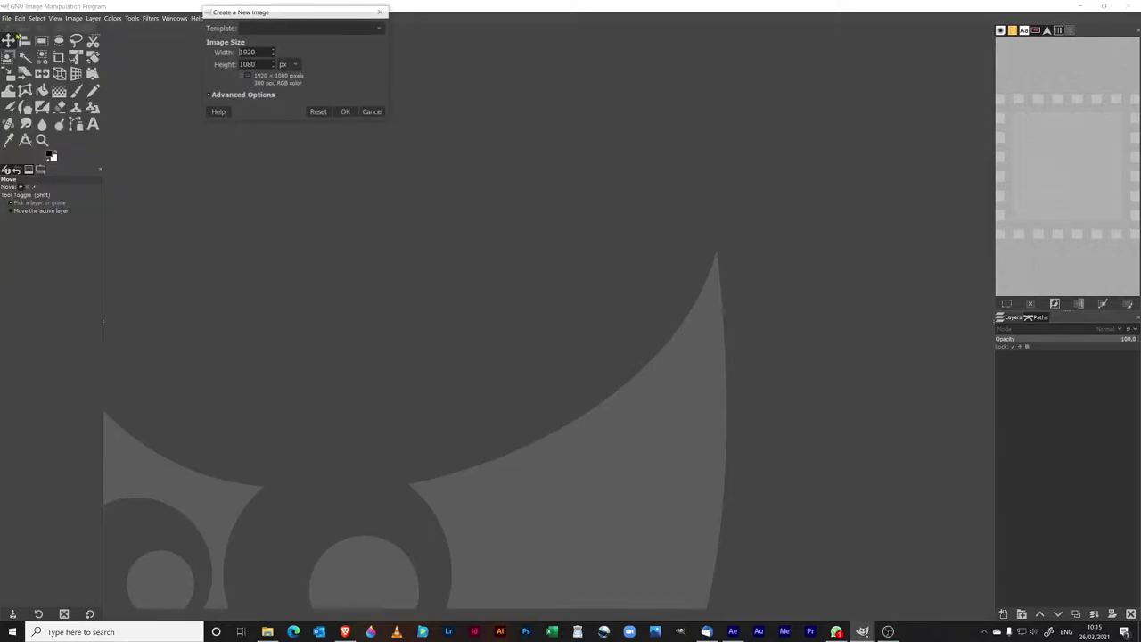
{"action": "left_click", "coordinate": [346, 113]}
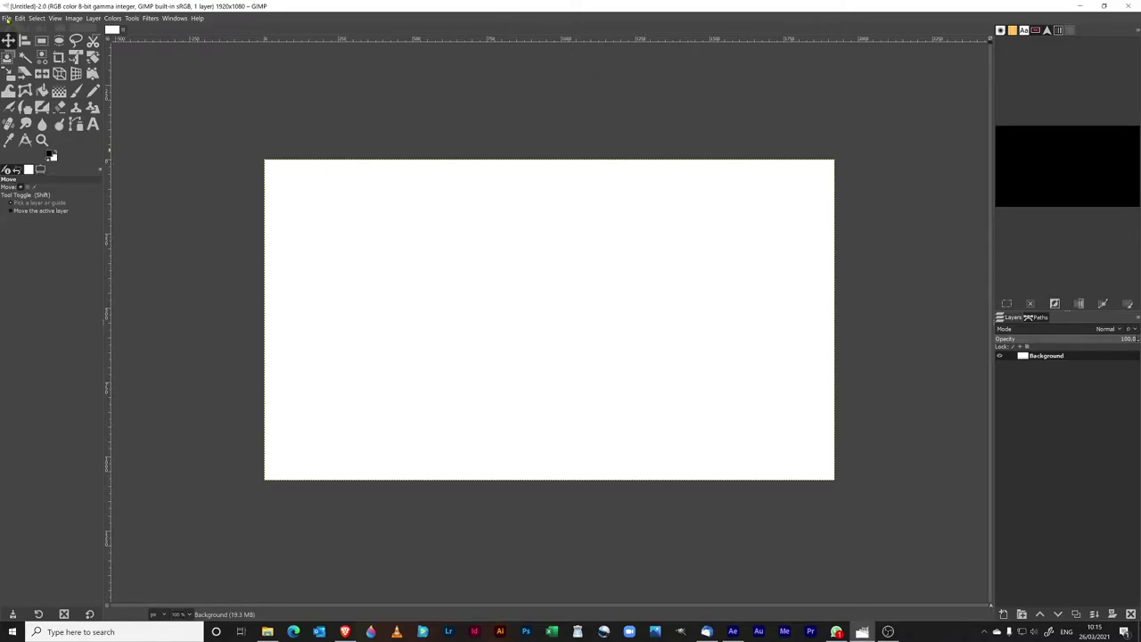
- Add Coracles_River_Teifi.jpg as a layer and move it up to centre the coracle
{"action": "left_click", "coordinate": [7, 19]}
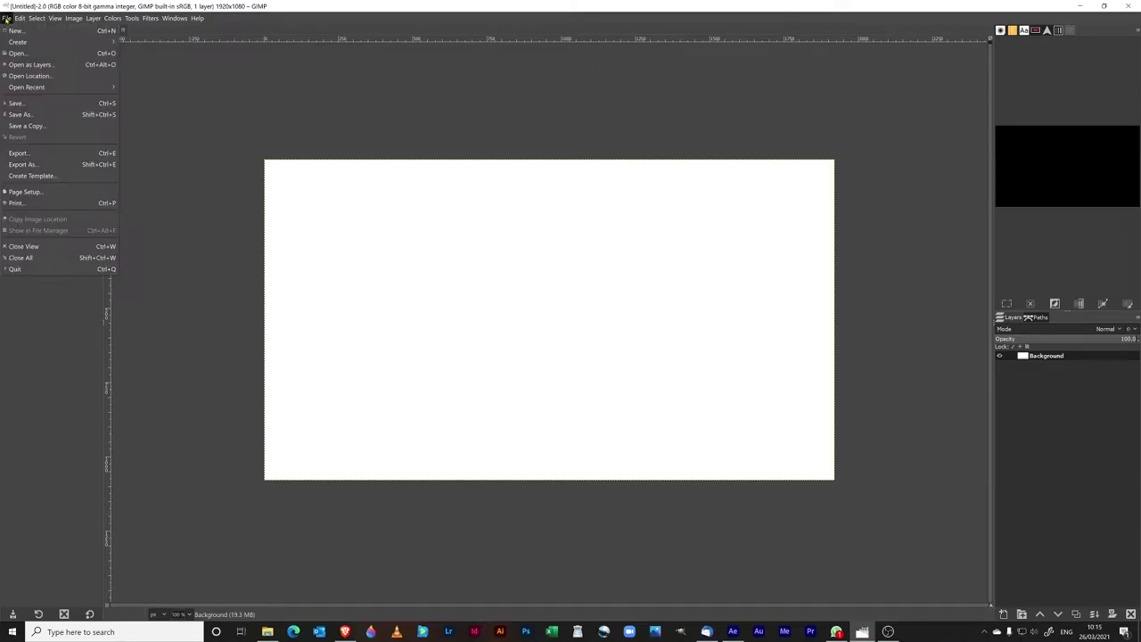
{"action": "left_click", "coordinate": [15, 66]}
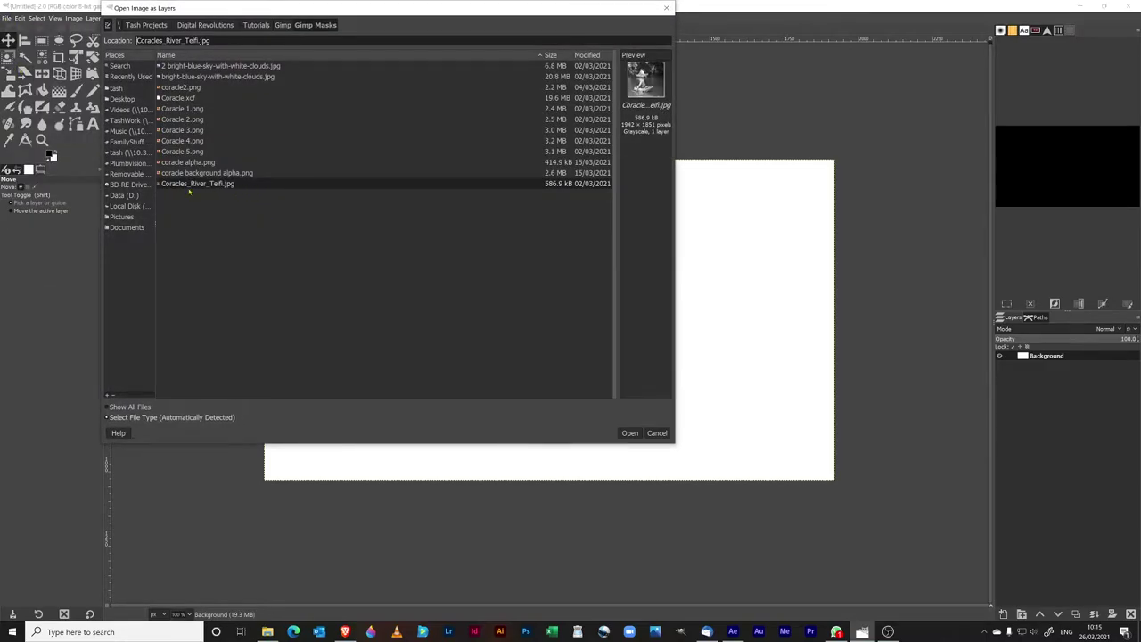
{"action": "left_click", "coordinate": [629, 433]}
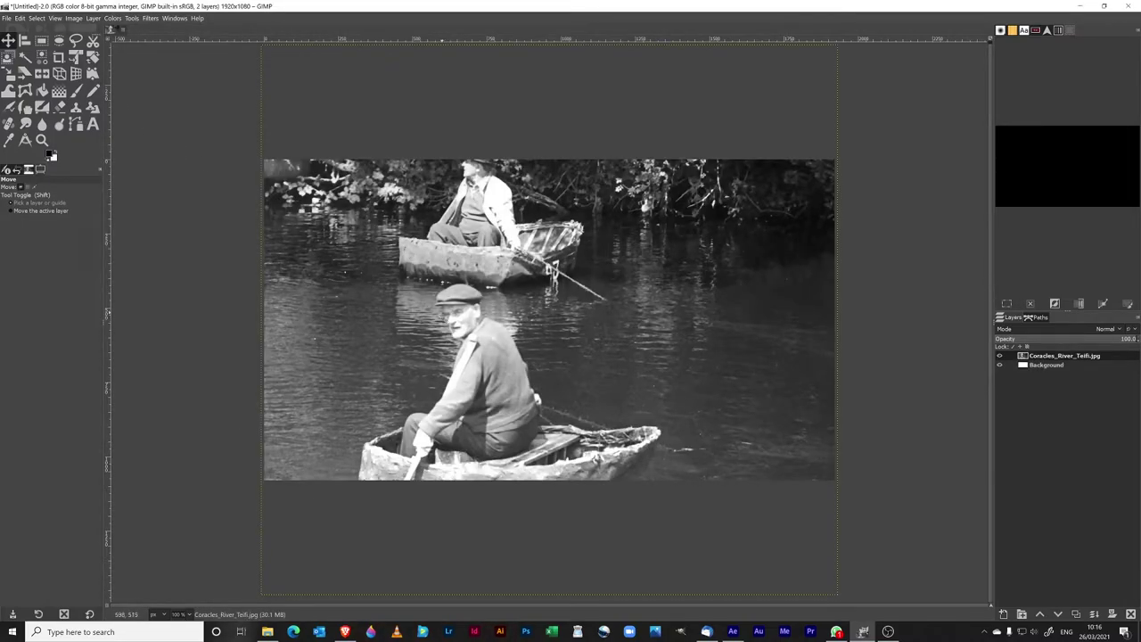
{"action": "left_click_drag", "start_coordinate": [447, 338], "coordinate": [452, 256]}
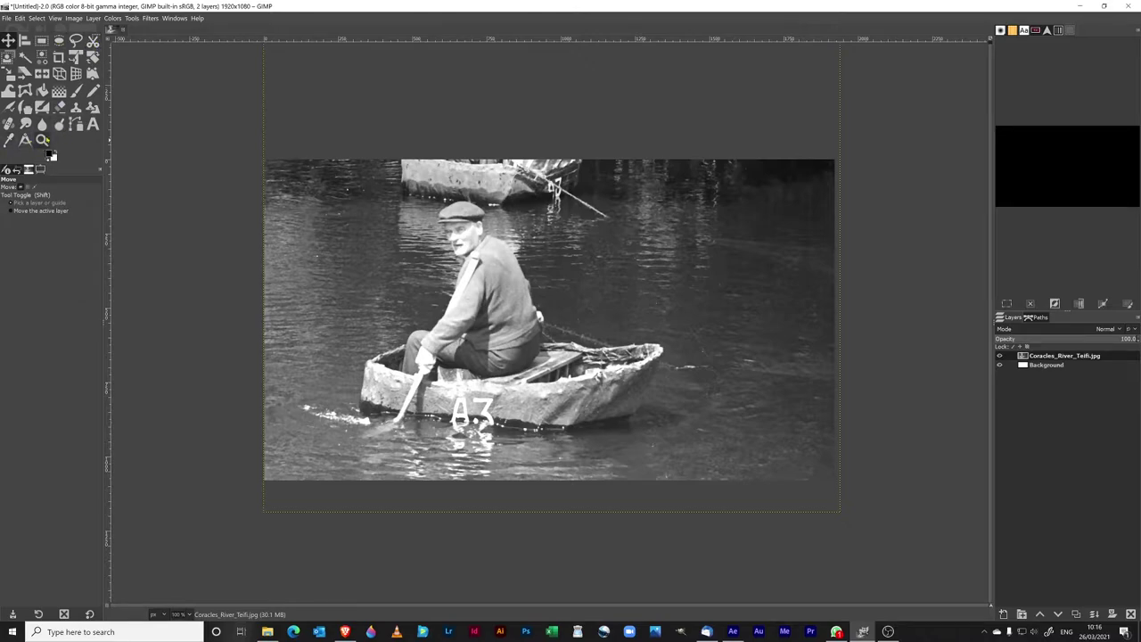
- Switch to the Paths tool for tracing around the man and his coracle
{"action": "left_click", "coordinate": [77, 124]}
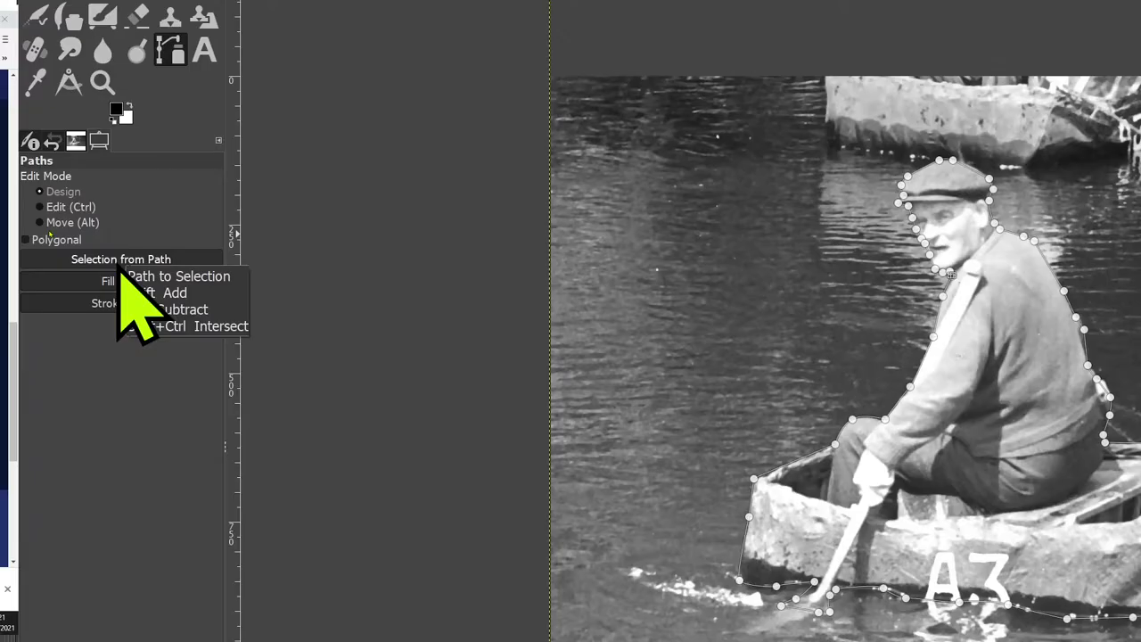
- Convert the traced path into a selection using Selection from Path
{"action": "left_click", "coordinate": [108, 260]}
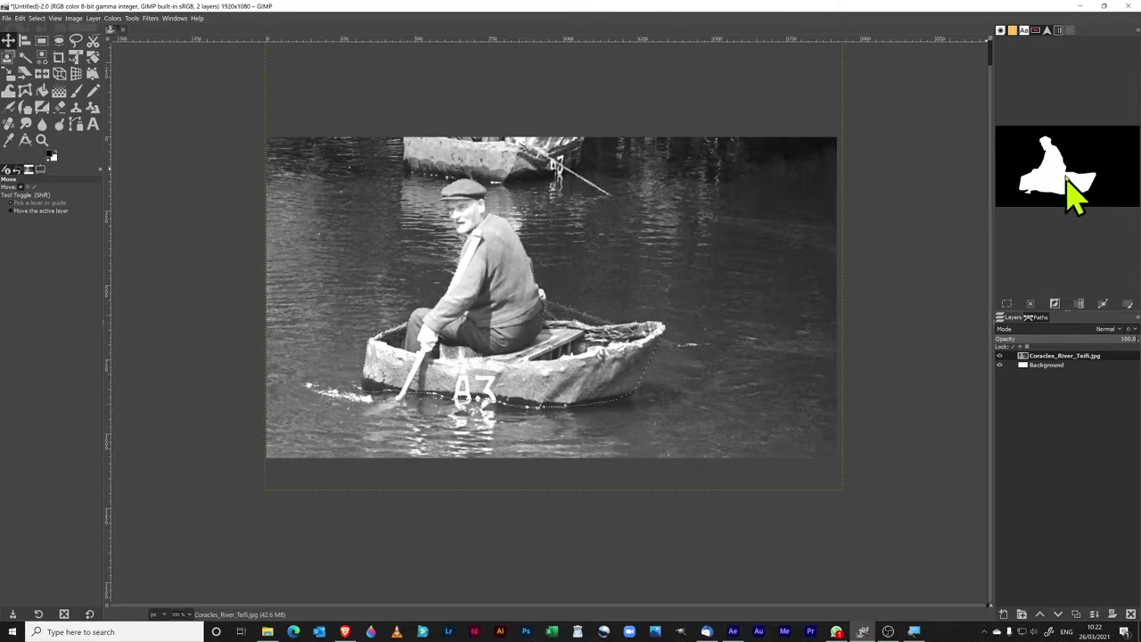
- Copy the selected man and coracle with Edit > Copy
{"action": "left_click", "coordinate": [1054, 305]}
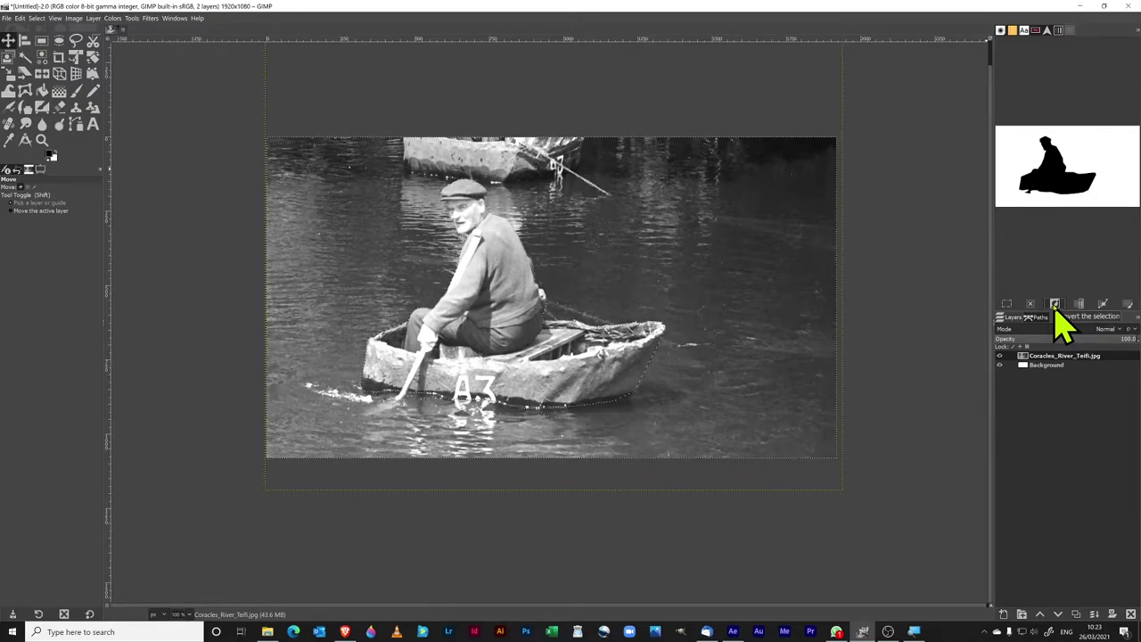
{"action": "left_click", "coordinate": [1055, 305]}
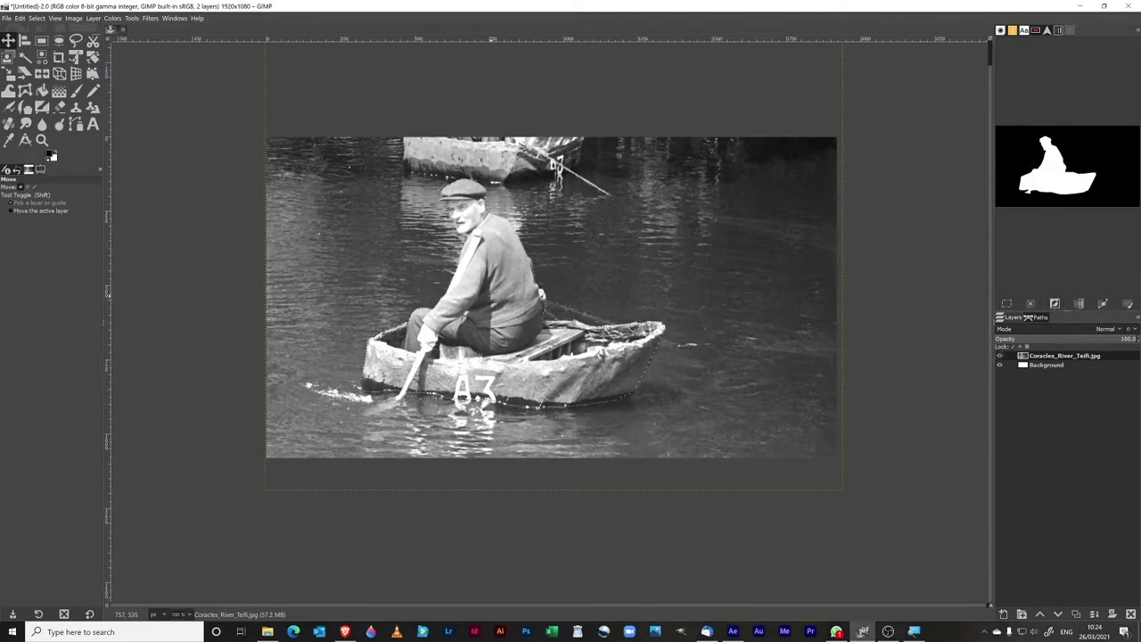
{"action": "right_click", "coordinate": [494, 303]}
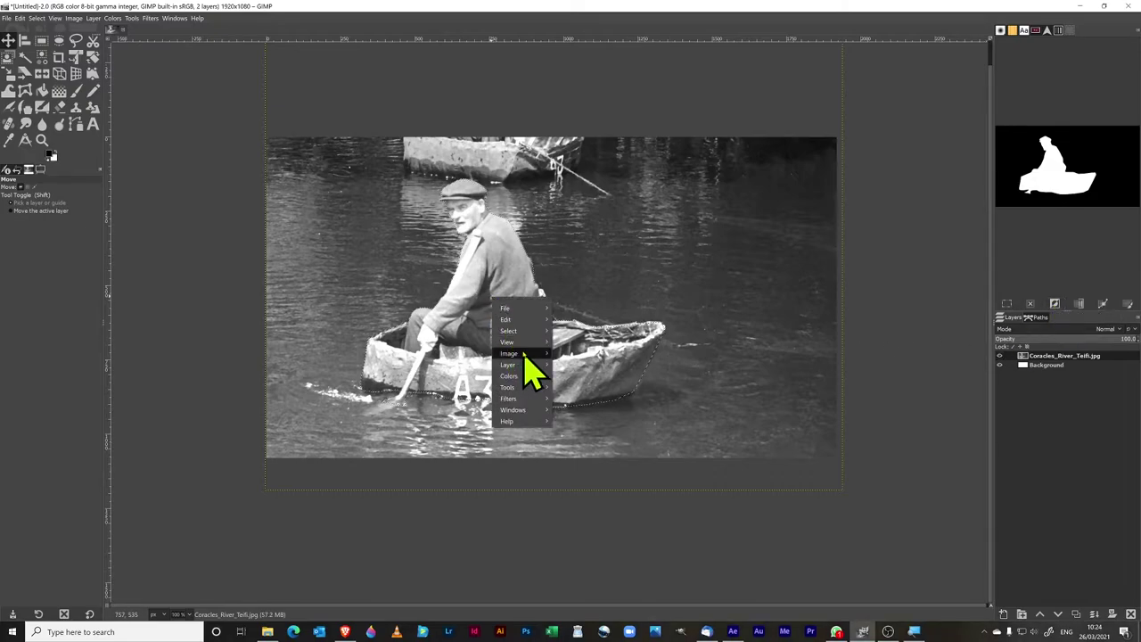
{"action": "mouse_move", "coordinate": [524, 355]}
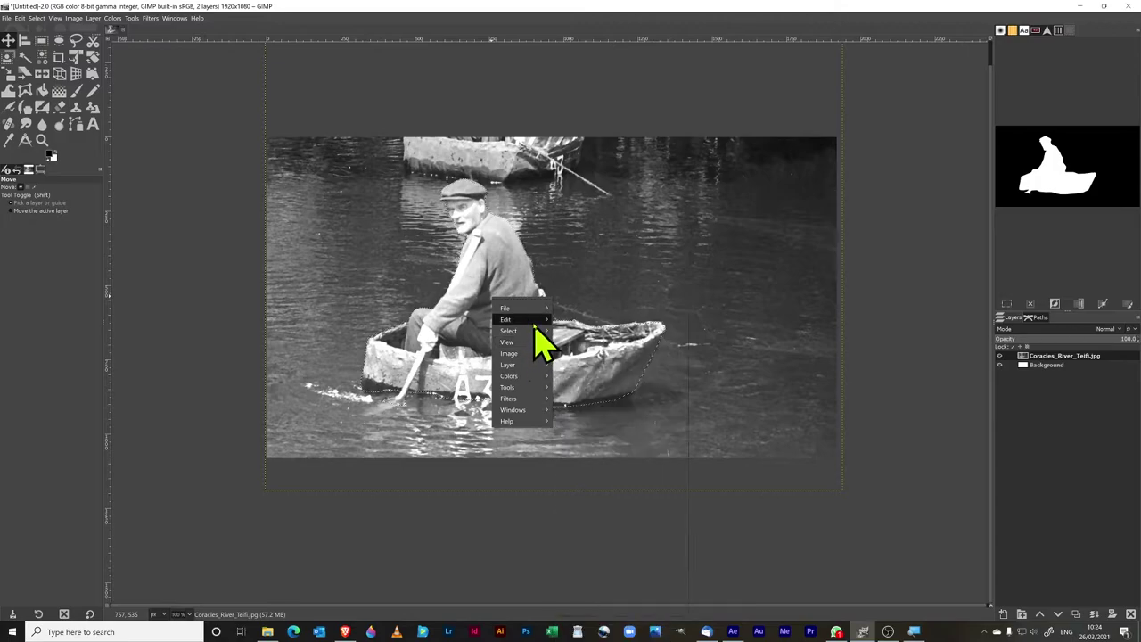
{"action": "mouse_move", "coordinate": [535, 321]}
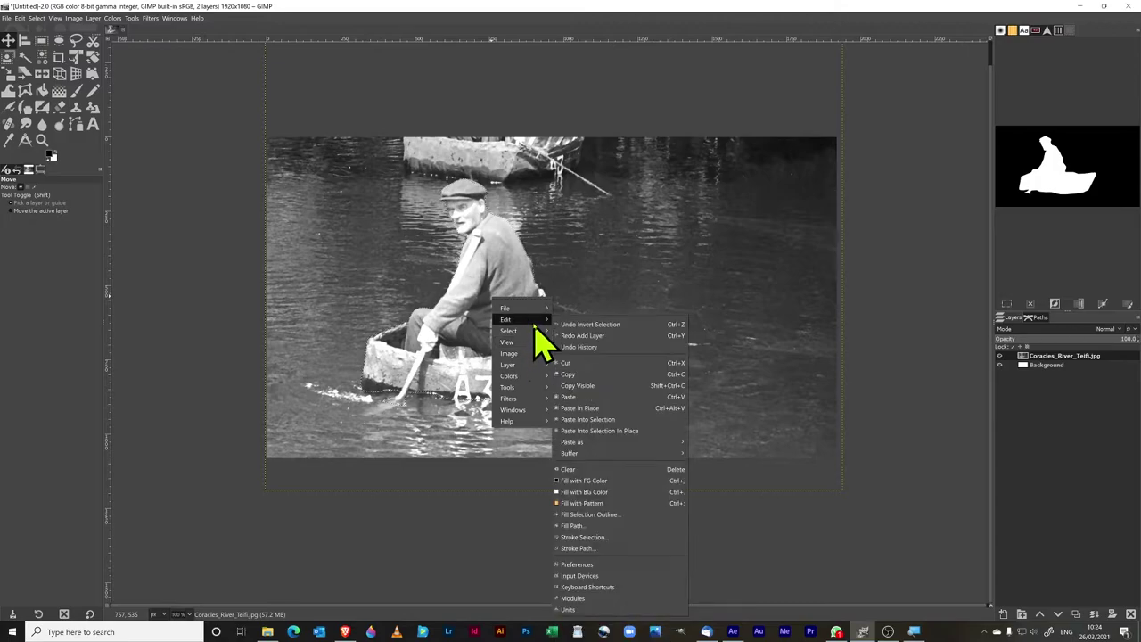
{"action": "left_click", "coordinate": [592, 376]}
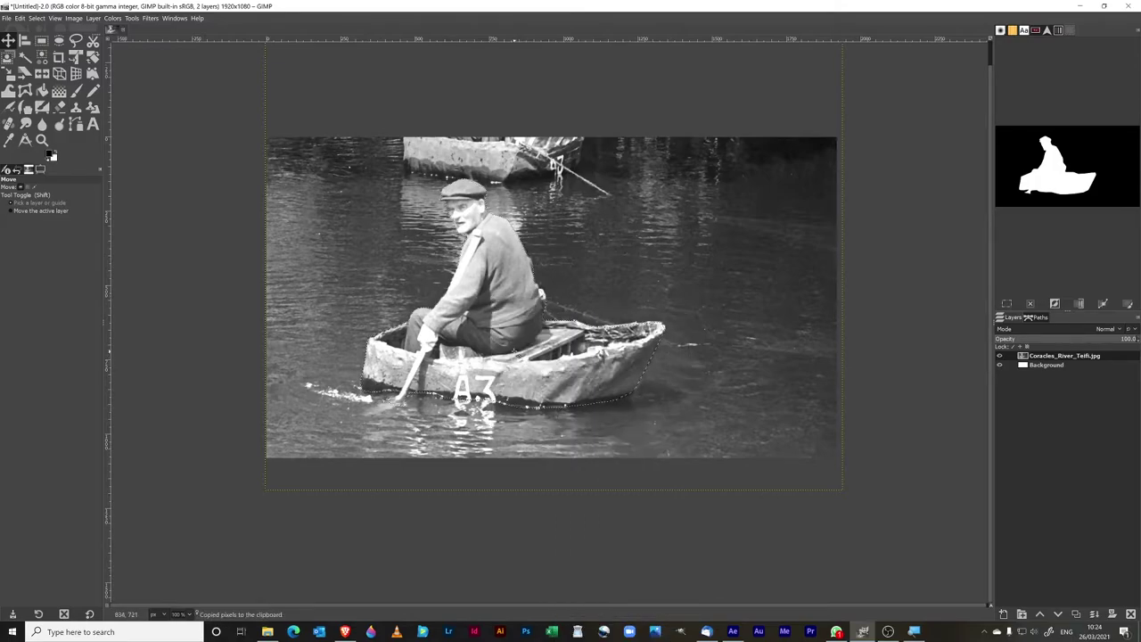
- Paste the copy in place as a floating selection above the photo
{"action": "right_click", "coordinate": [517, 359]}
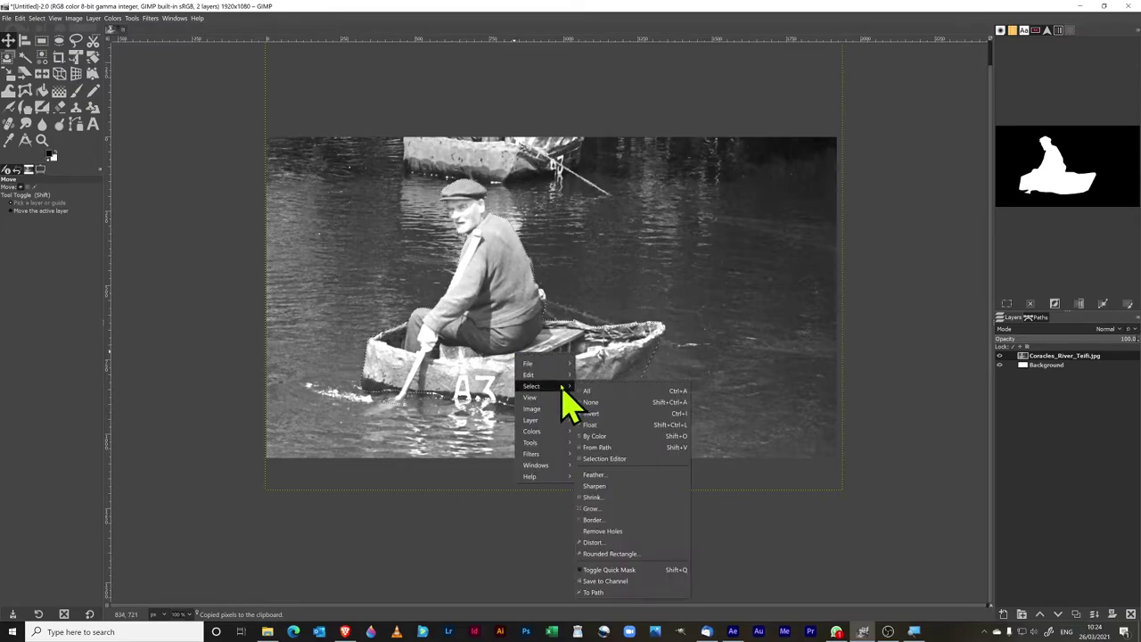
{"action": "mouse_move", "coordinate": [564, 377]}
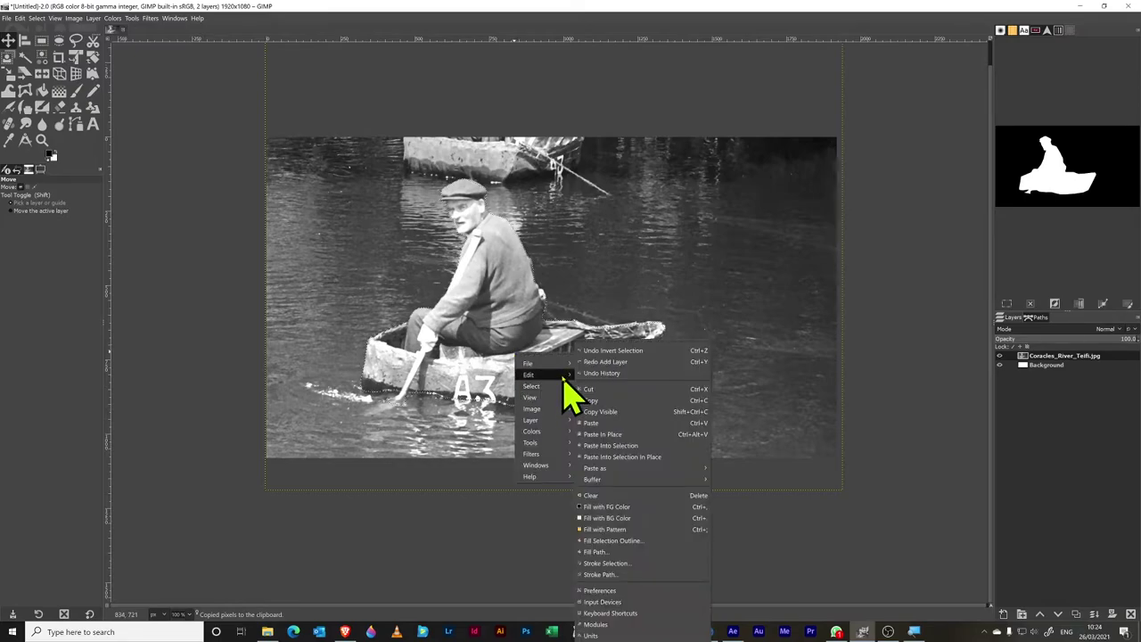
{"action": "left_click", "coordinate": [635, 434]}
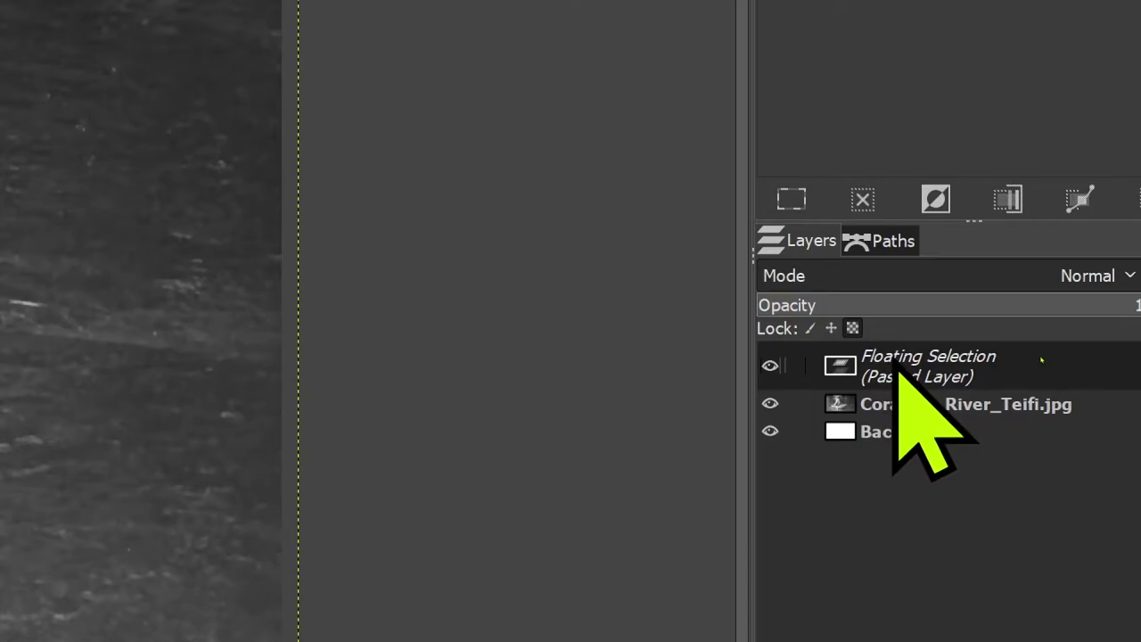
- Turn the floating selection into its own layer, Pasted Layer
{"action": "right_click", "coordinate": [899, 367]}
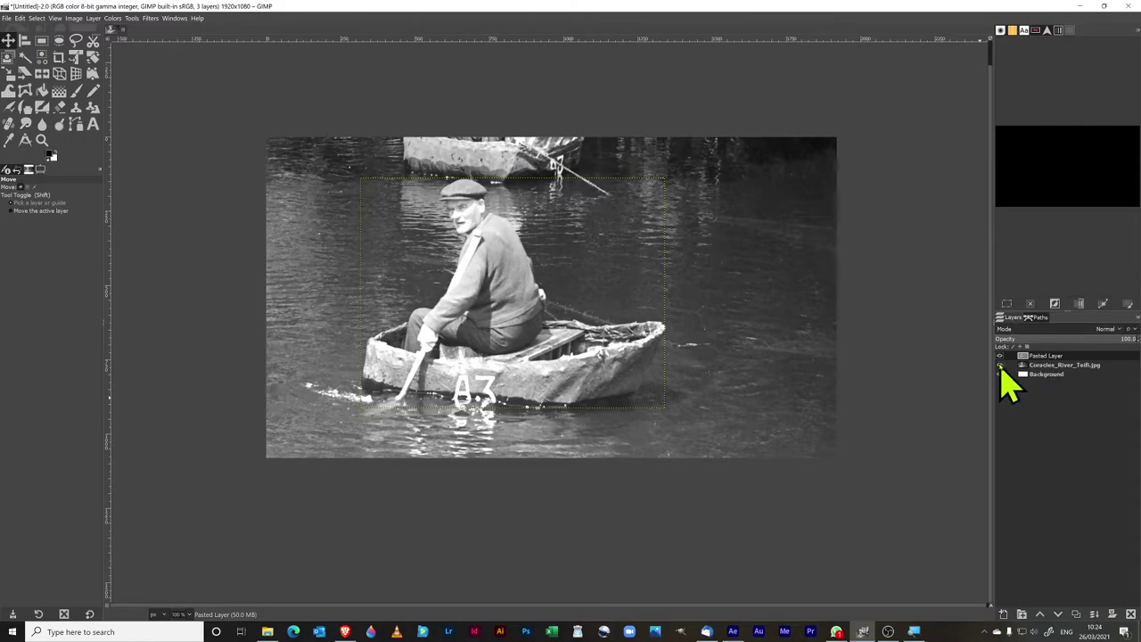
- Hide the Coracles_River_Teifi.jpg and Background layers so the cut-out shows on transparency
{"action": "left_click", "coordinate": [1000, 366]}
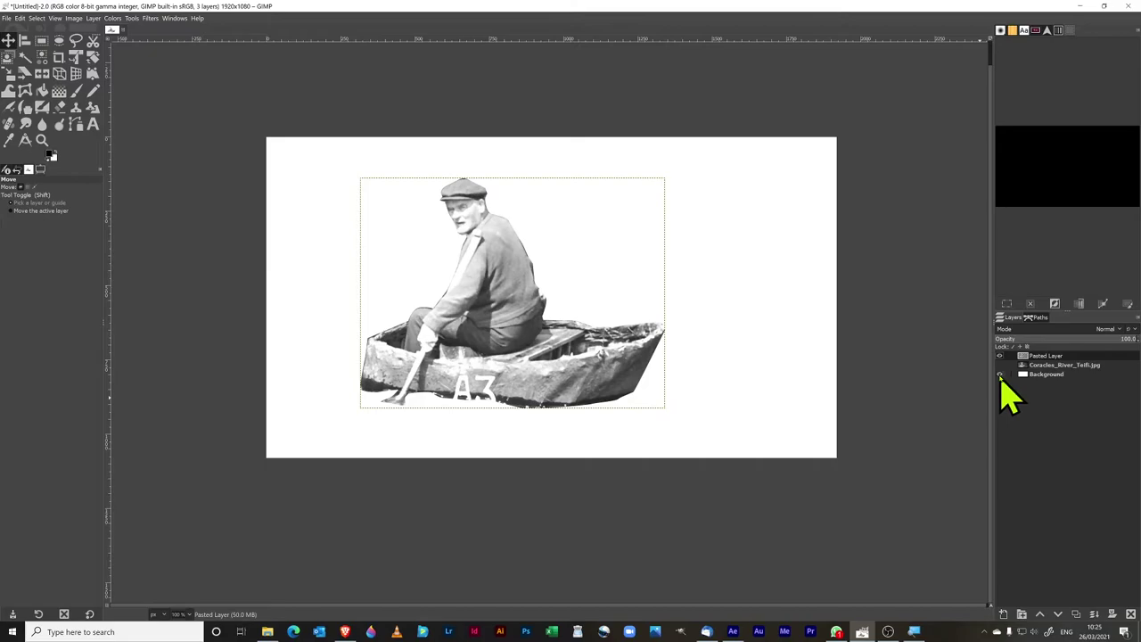
{"action": "left_click", "coordinate": [999, 375]}
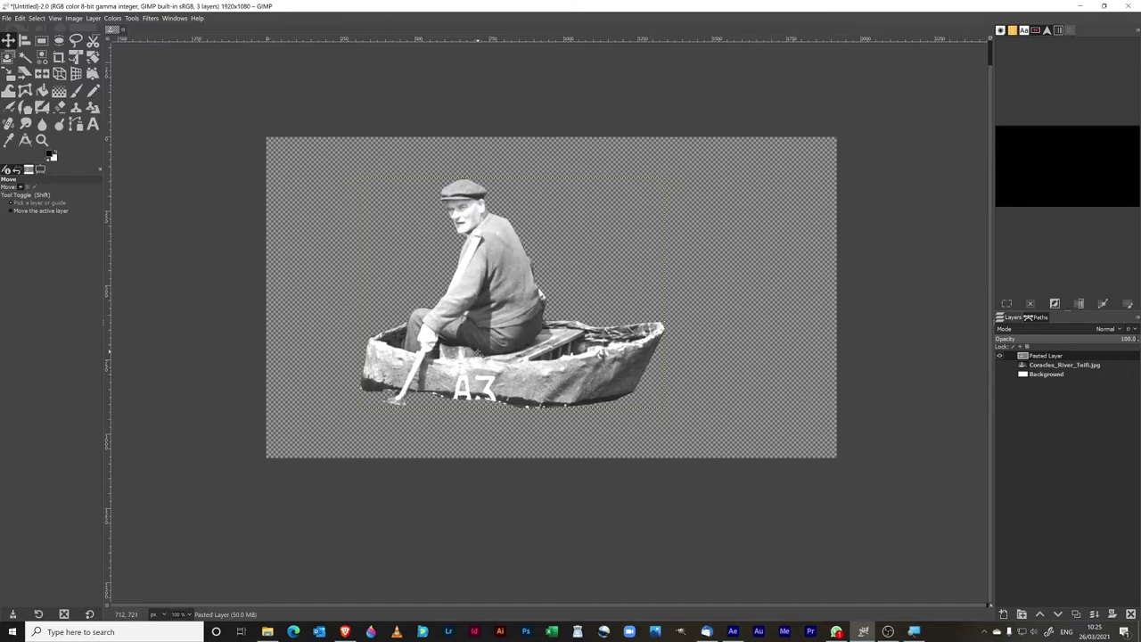
- Export the cut-out as Coracle Man Cut Out.png to the Data (D:) drive
{"action": "left_click", "coordinate": [6, 17]}
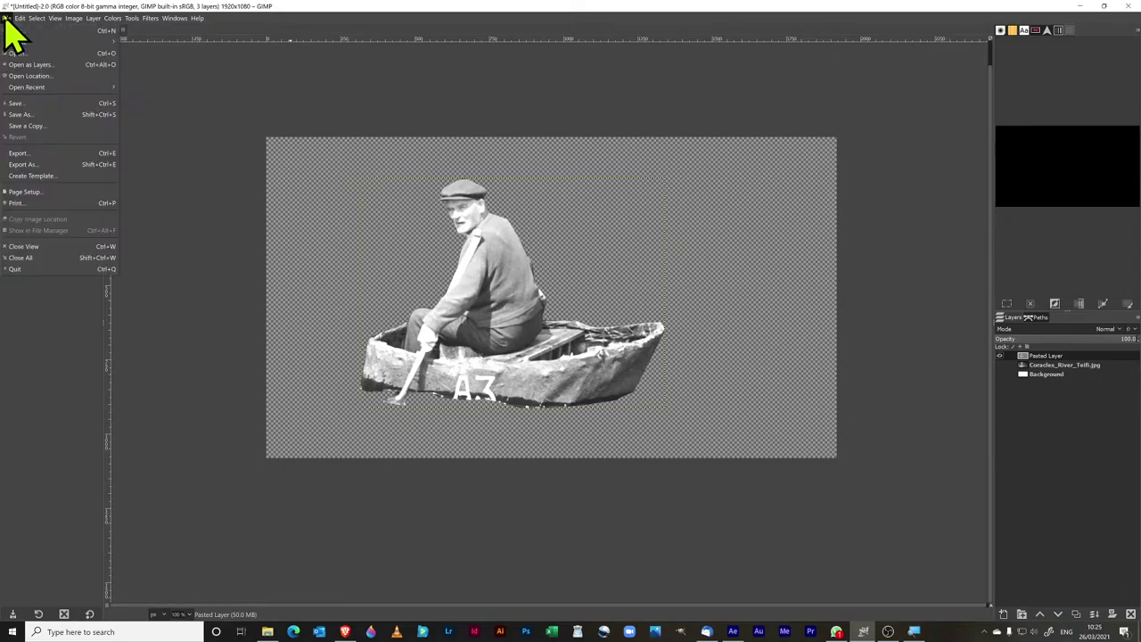
{"action": "left_click", "coordinate": [21, 165]}
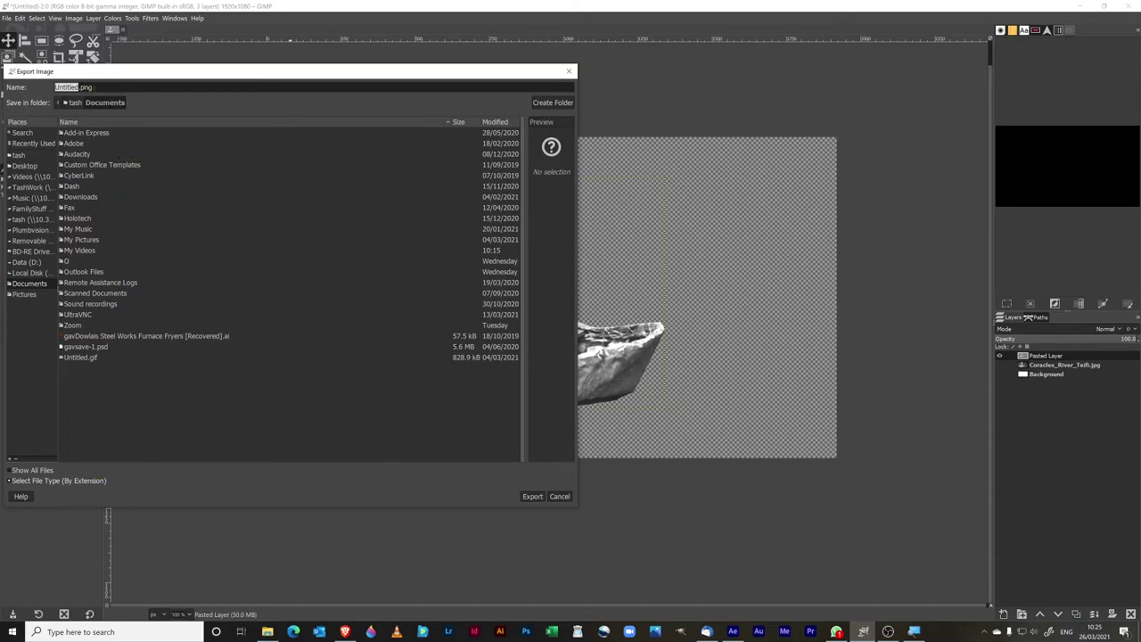
{"action": "left_click", "coordinate": [27, 263]}
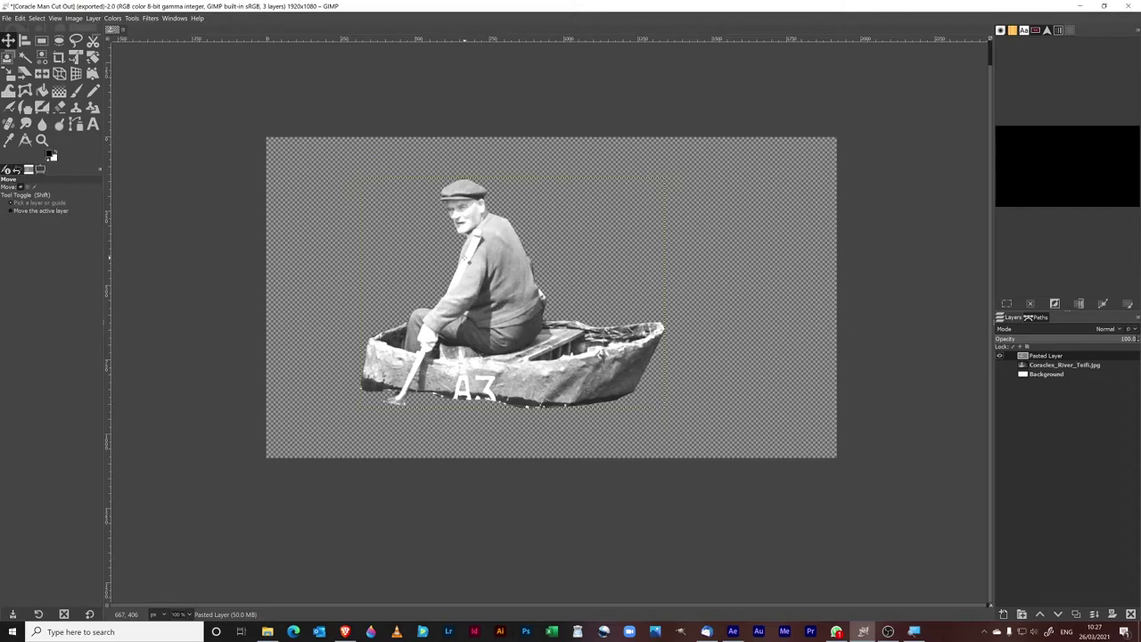
- Revert to the 'Path to Selection' step in Undo History, restoring the full river photo
{"action": "scroll", "coordinate": [464, 258], "scroll_direction": "up", "scroll_amount": 4}
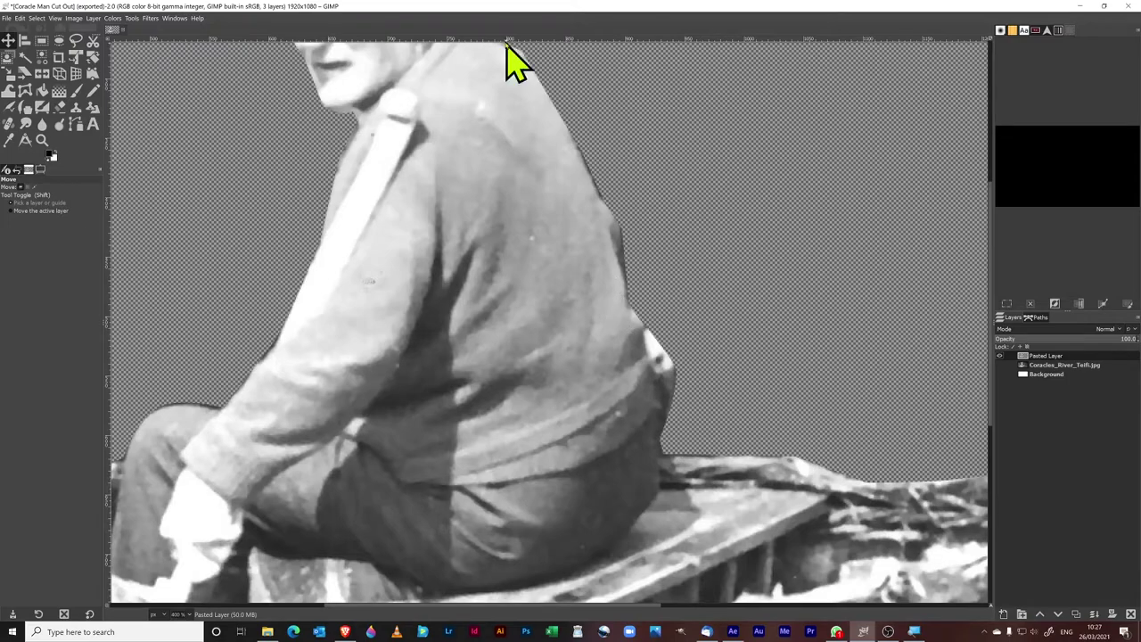
{"action": "scroll", "coordinate": [536, 113], "scroll_direction": "down", "scroll_amount": 3}
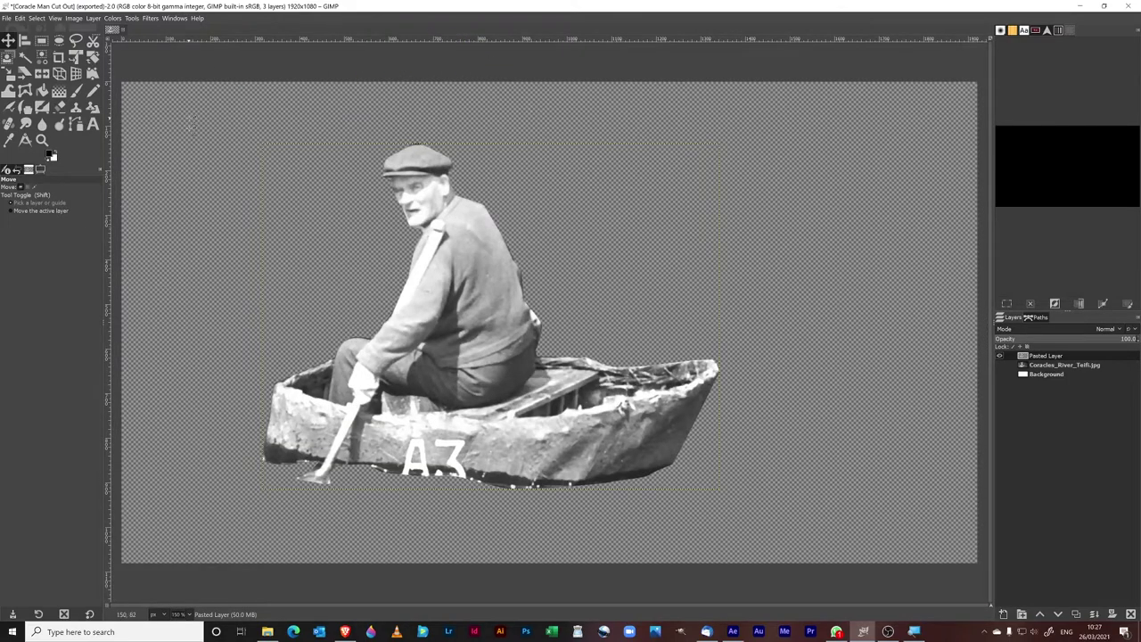
{"action": "left_click", "coordinate": [17, 169]}
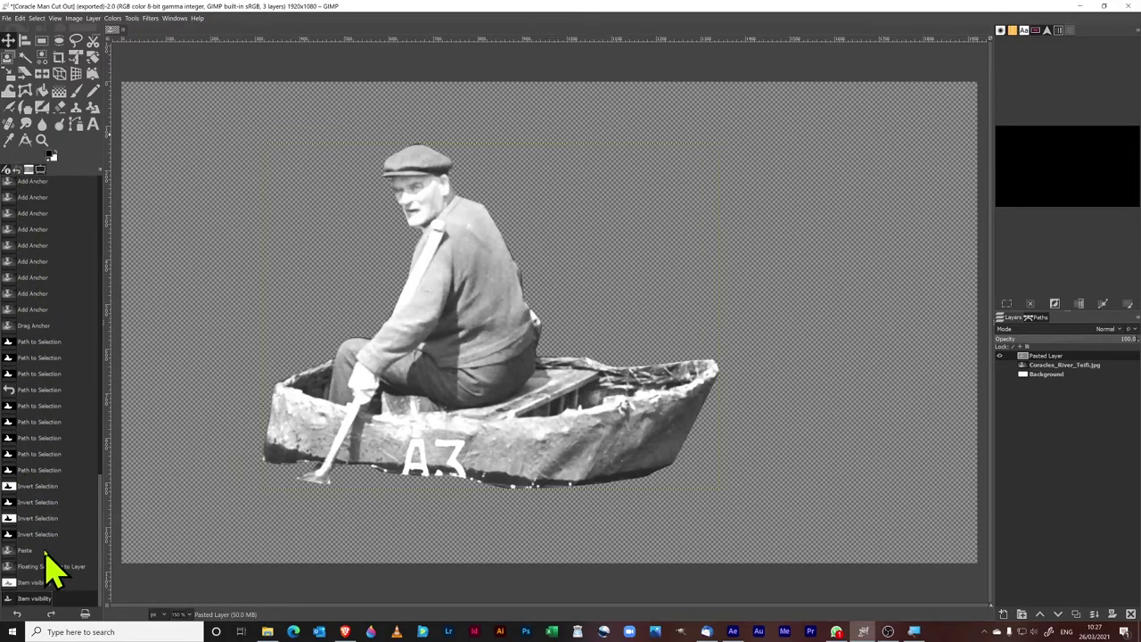
{"action": "left_click", "coordinate": [33, 375]}
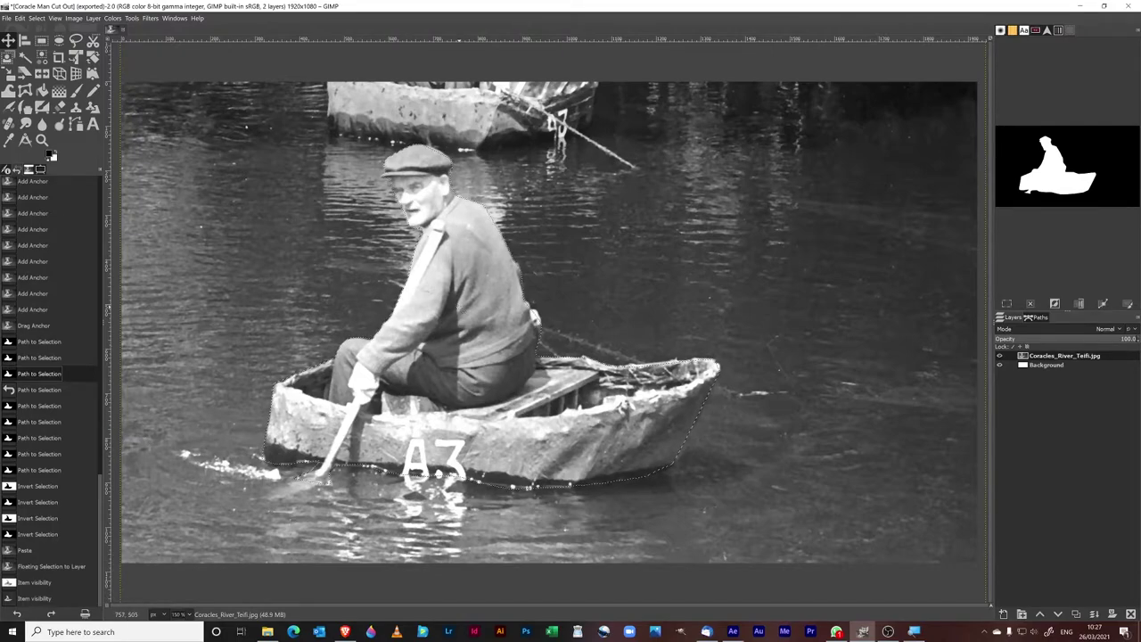
- Feather the man-and-coracle selection by 10 px with Select > Feather
{"action": "right_click", "coordinate": [454, 284]}
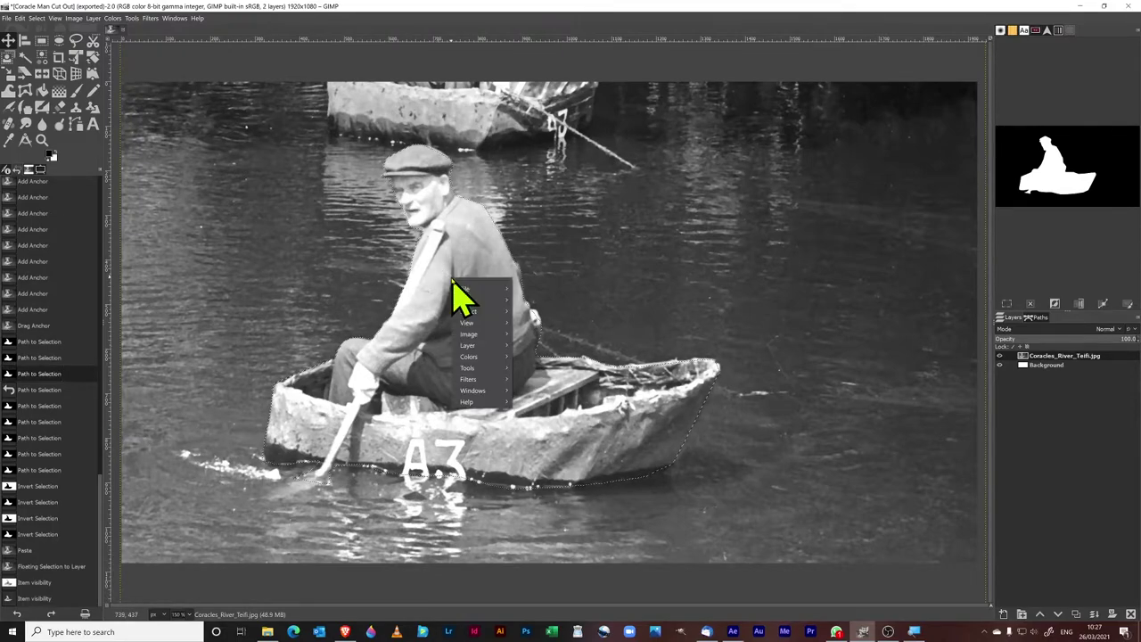
{"action": "mouse_move", "coordinate": [481, 325]}
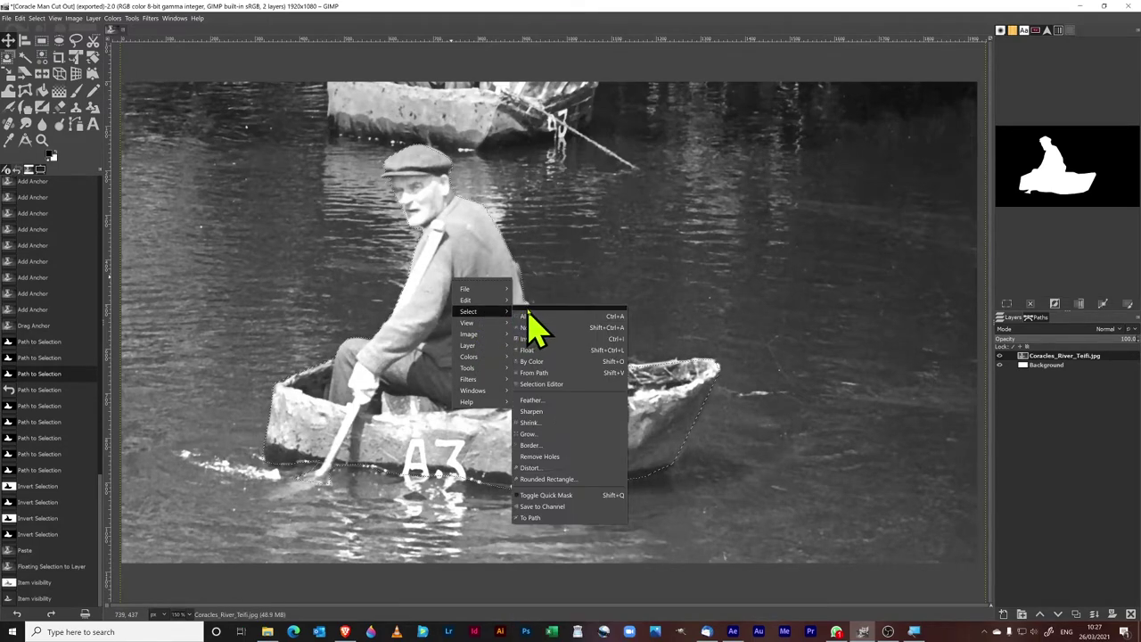
{"action": "left_click", "coordinate": [552, 401]}
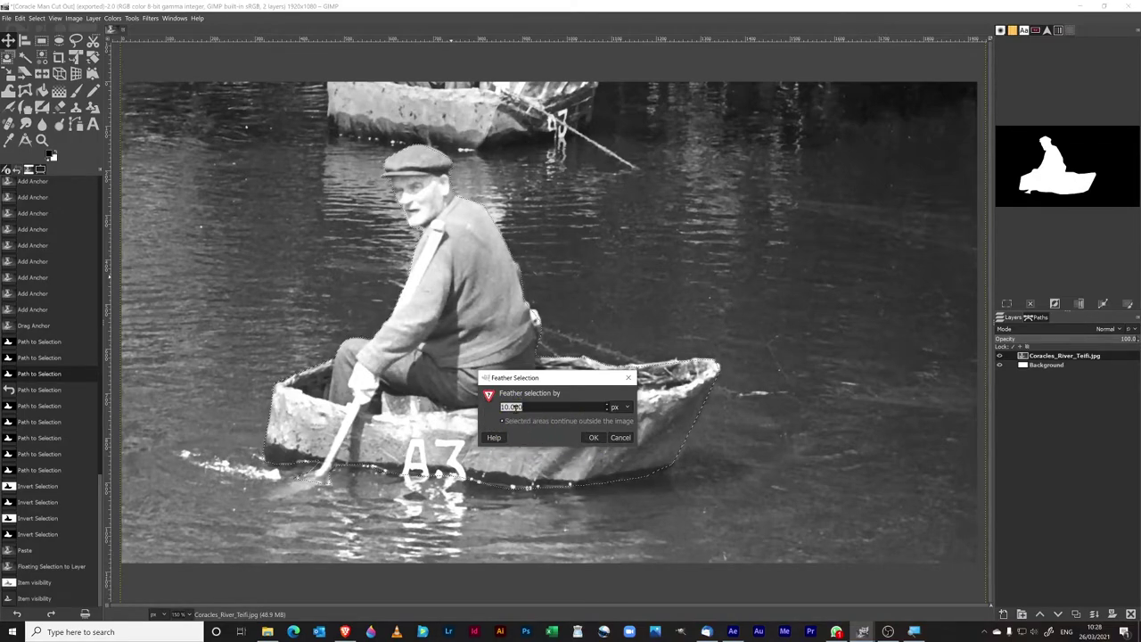
{"action": "left_click", "coordinate": [593, 438]}
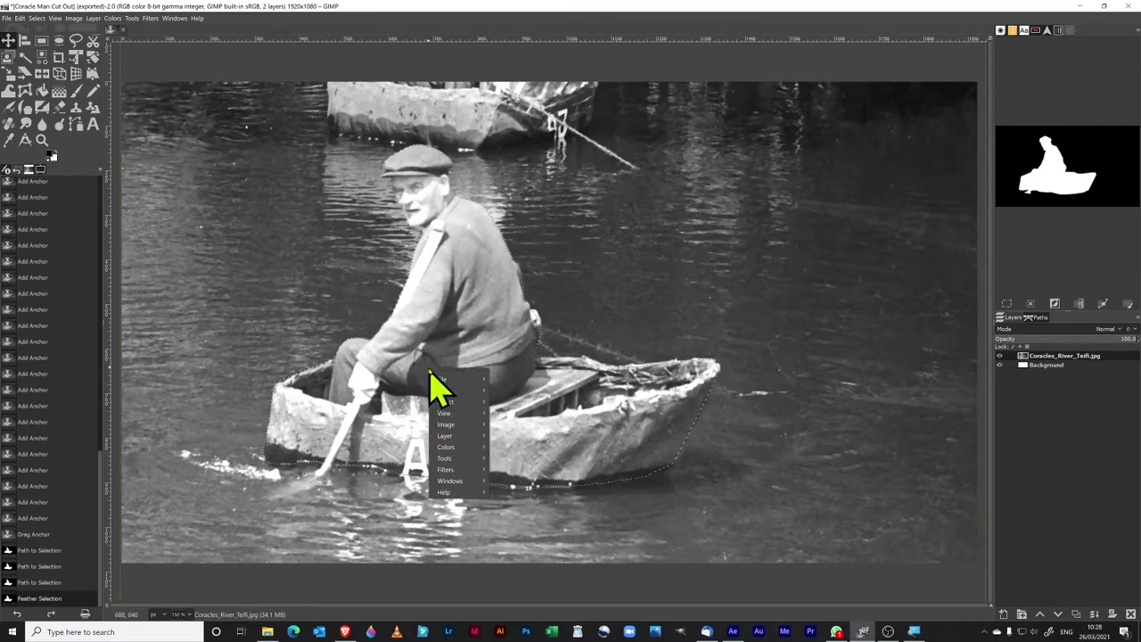
- Copy the feathered man and coracle and paste them in place as a floating selection
{"action": "mouse_move", "coordinate": [474, 402]}
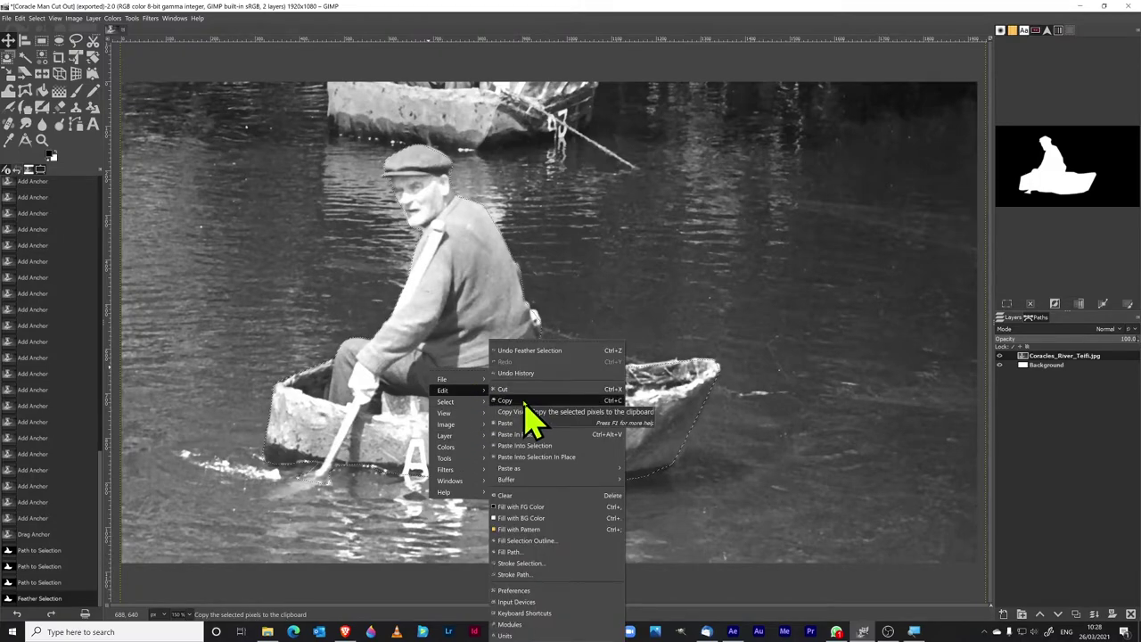
{"action": "left_click", "coordinate": [504, 401]}
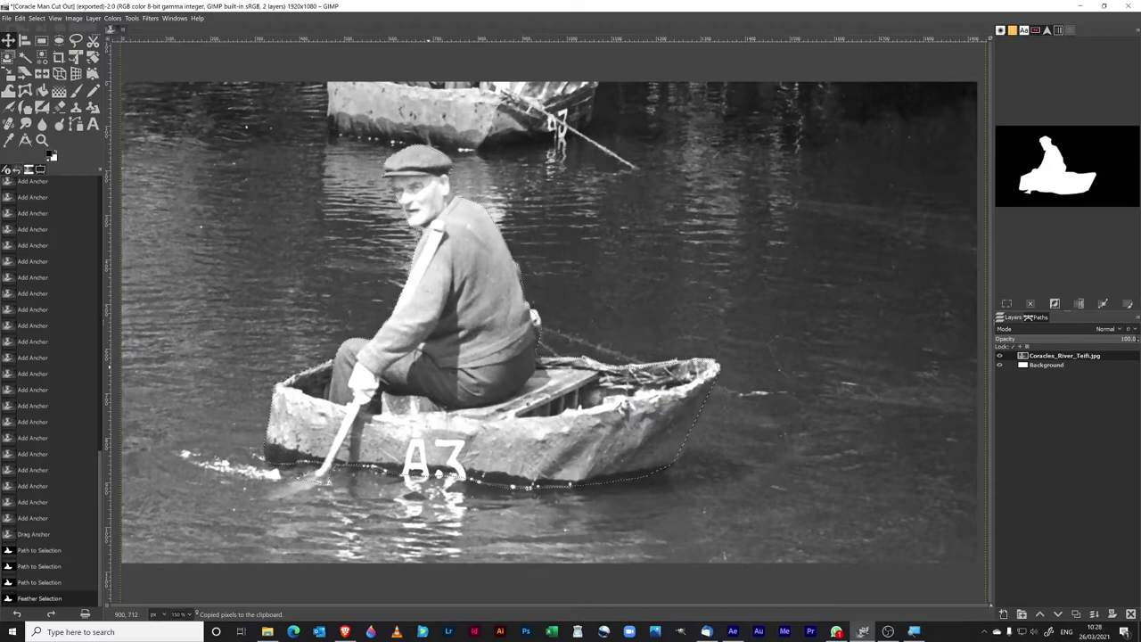
{"action": "right_click", "coordinate": [507, 381]}
{"action": "mouse_move", "coordinate": [537, 403]}
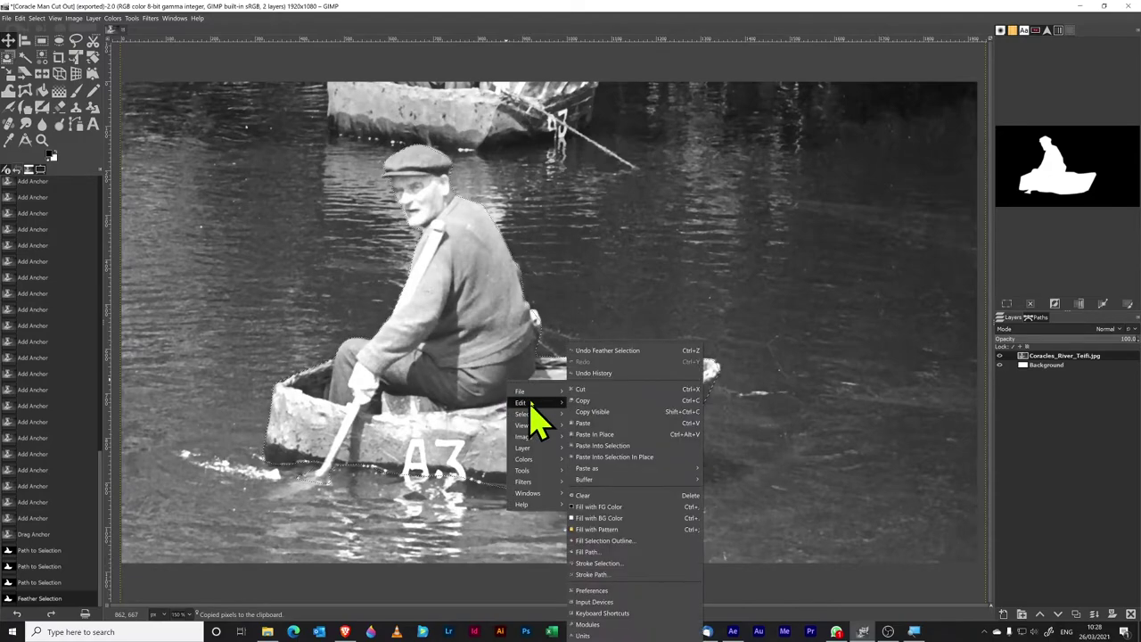
{"action": "left_click", "coordinate": [608, 434]}
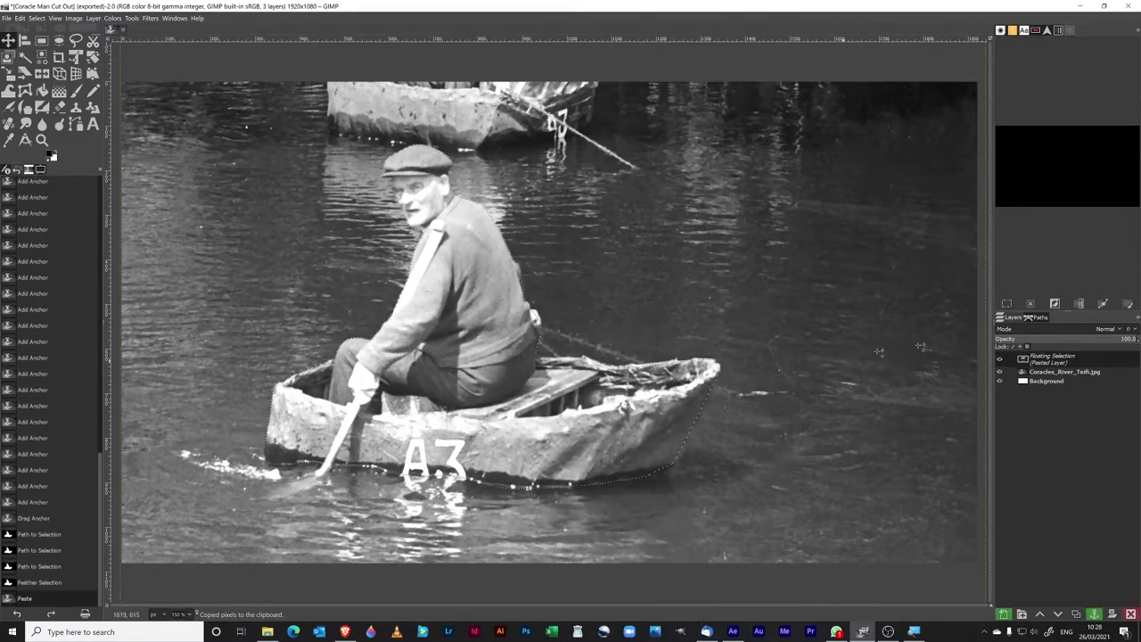
{"action": "right_click", "coordinate": [1048, 366]}
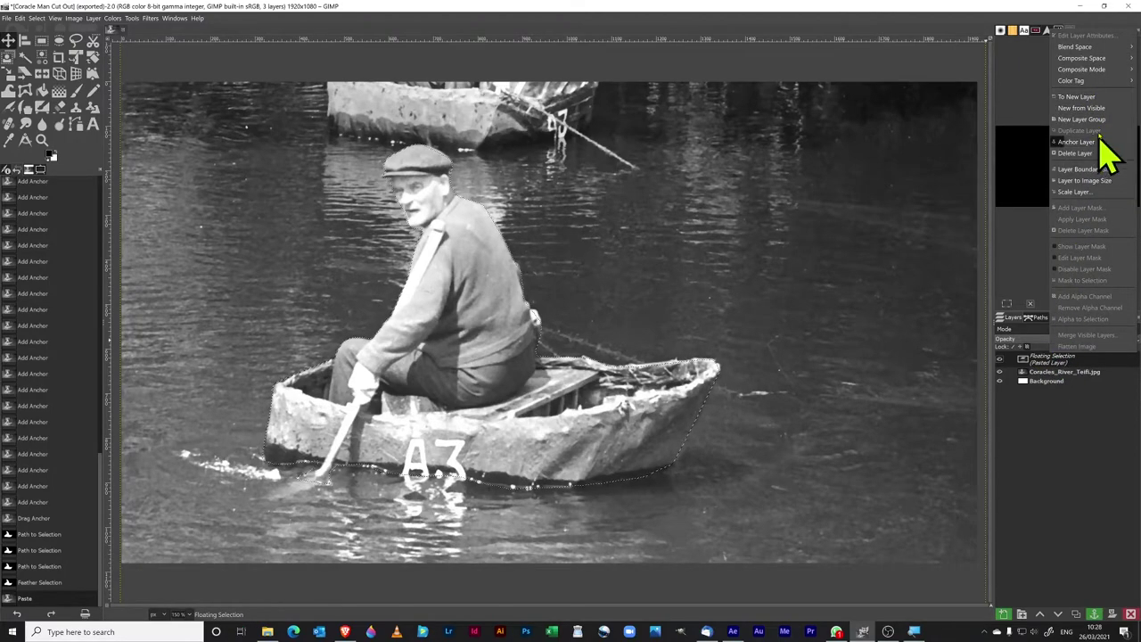
- Turn the floating selection into a new Pasted Layer and hide the river photo and Background layers
{"action": "left_click", "coordinate": [1099, 99]}
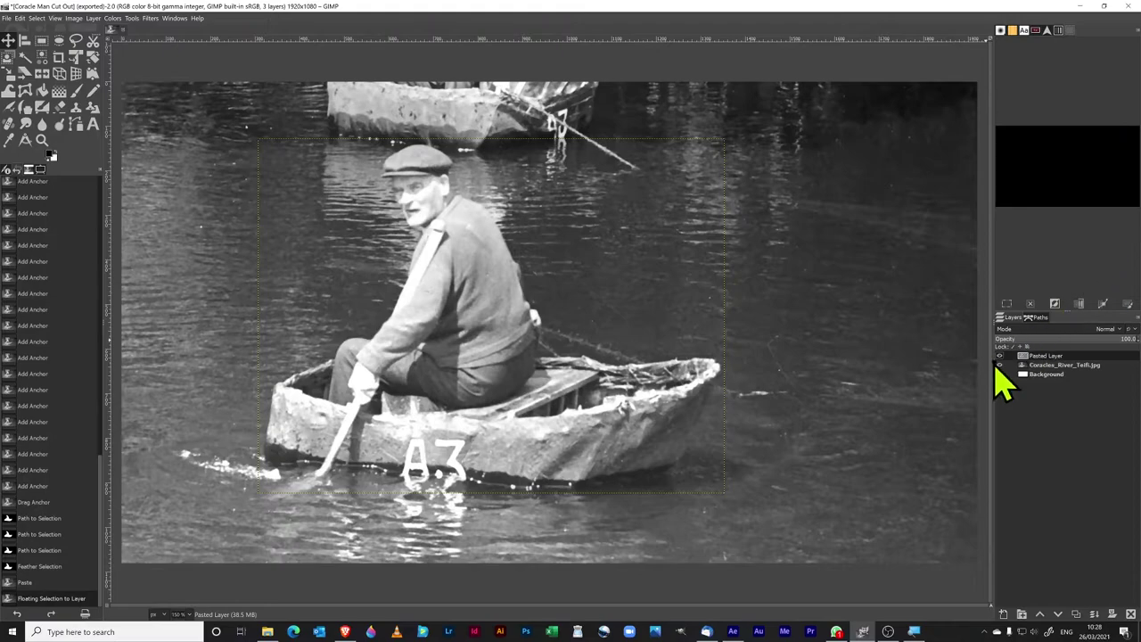
{"action": "left_click", "coordinate": [999, 364]}
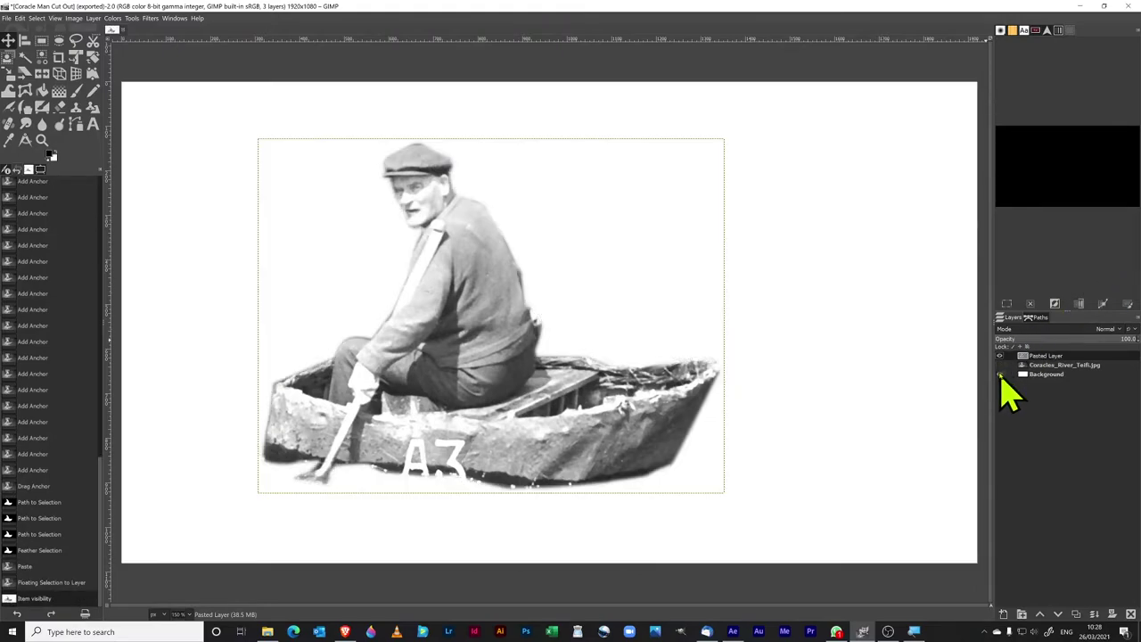
{"action": "left_click", "coordinate": [999, 374]}
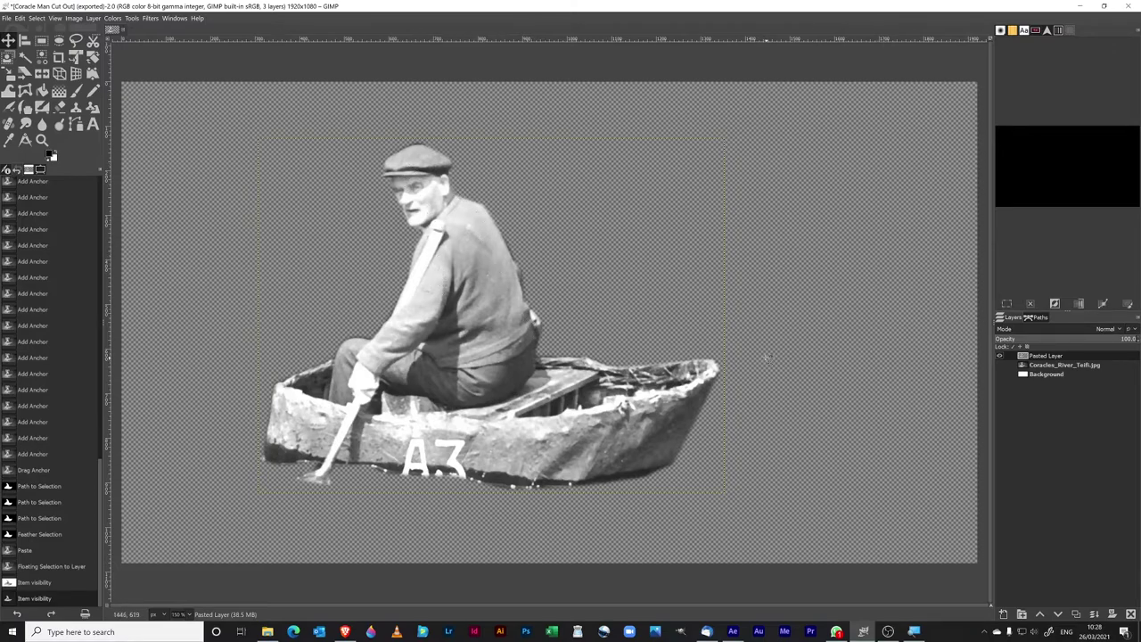
{"action": "scroll", "coordinate": [749, 342], "scroll_direction": "up", "scroll_amount": 3, "text": "ctrl"}
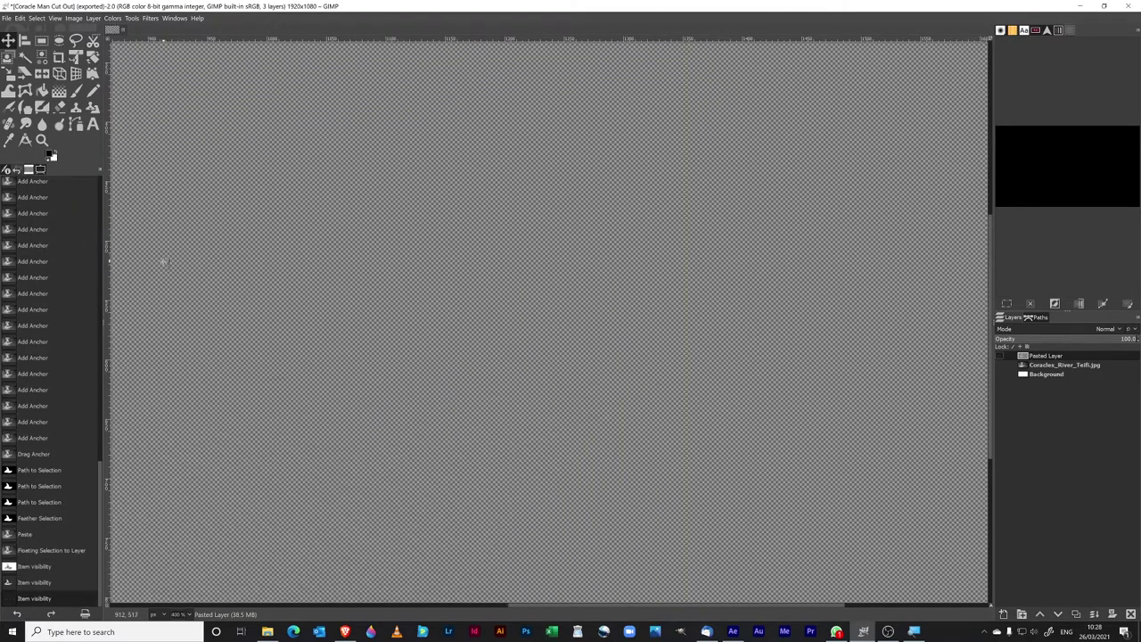
{"action": "scroll", "coordinate": [435, 335], "scroll_direction": "down", "scroll_amount": 3, "text": "ctrl"}
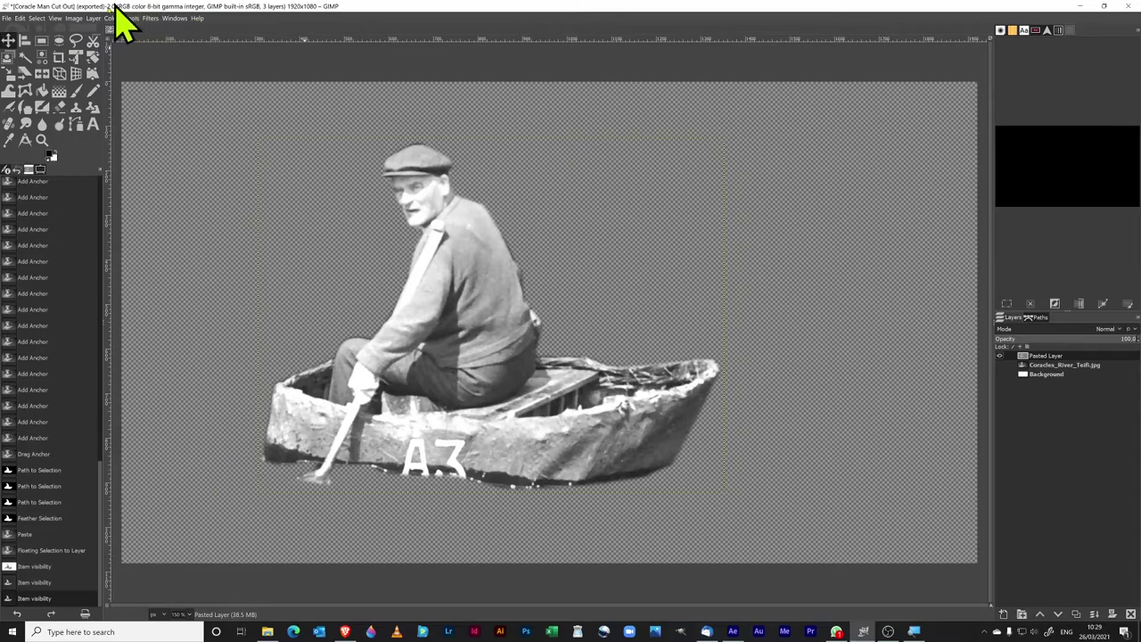
- Export the cut-out via Export As to 'Coracle Man Cut Out Feathered.png', accepting the PNG options
{"action": "left_click", "coordinate": [20, 17]}
{"action": "mouse_move", "coordinate": [7, 18]}
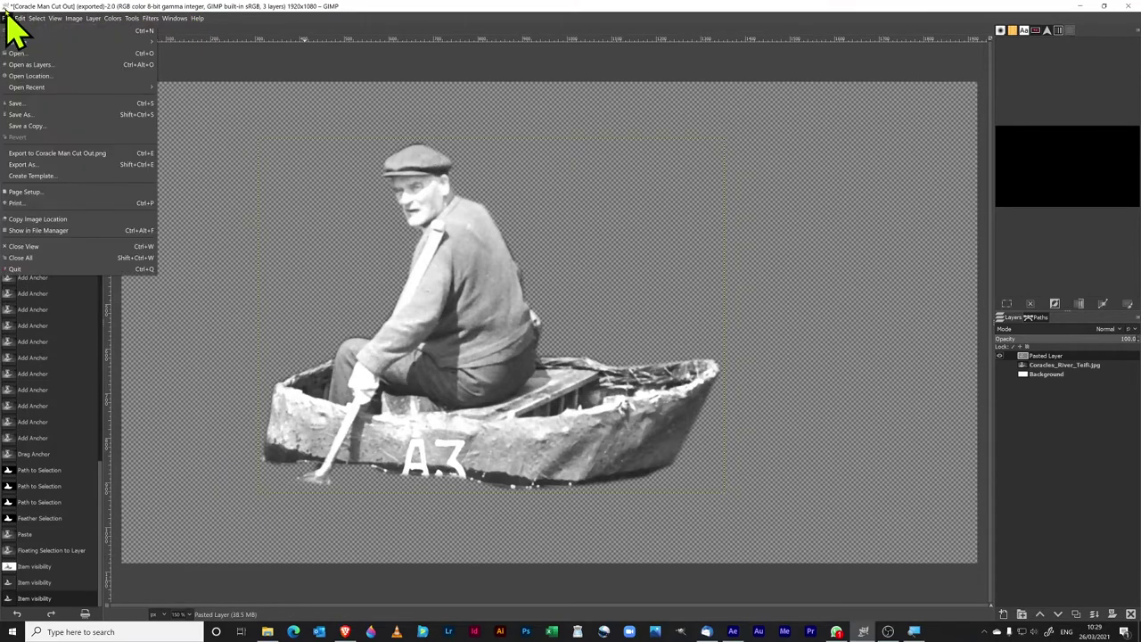
{"action": "left_click", "coordinate": [36, 165]}
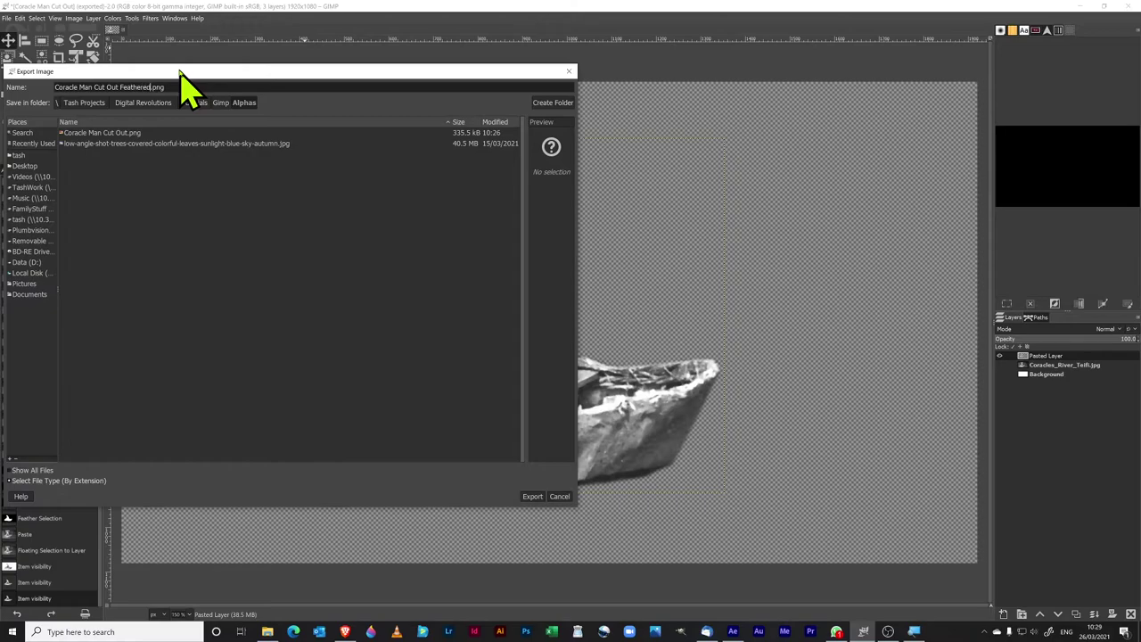
{"action": "left_click", "coordinate": [532, 497]}
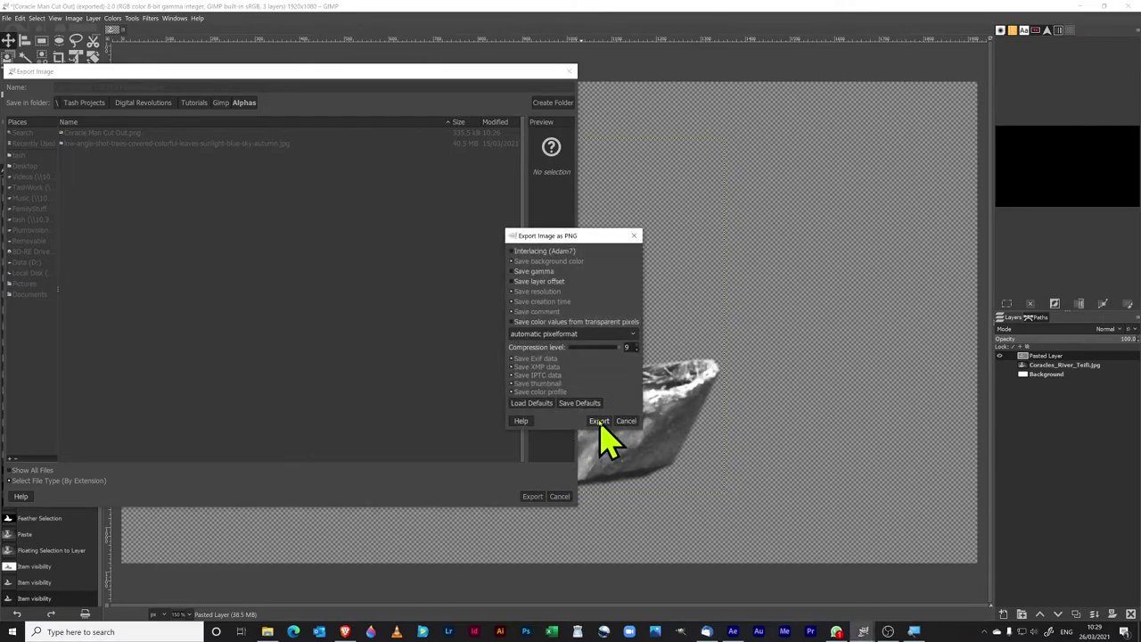
{"action": "left_click", "coordinate": [598, 421]}
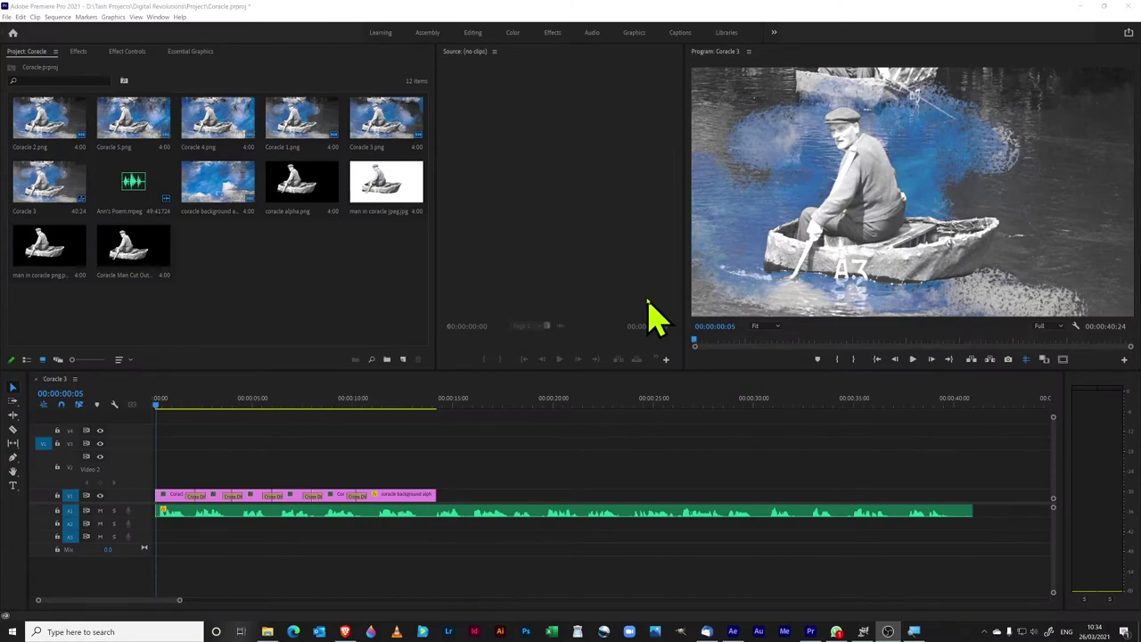
- Play the Coracle sequence in the Premiere Pro timeline and stop it at the cloudy-sky section
{"action": "left_click", "coordinate": [164, 426]}
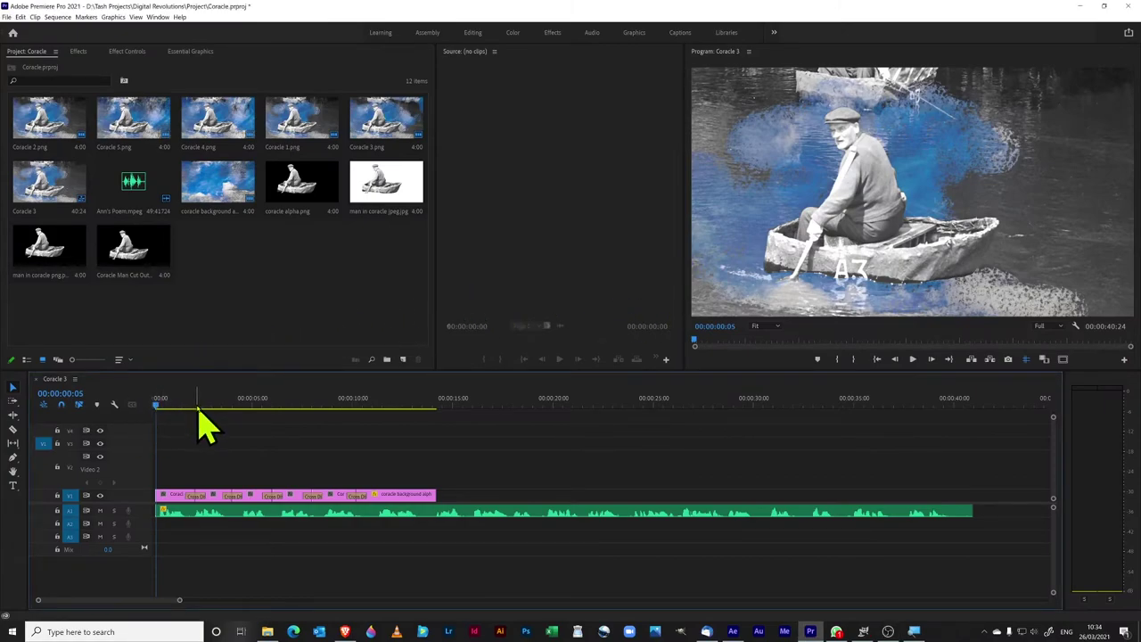
{"action": "key", "text": "space"}
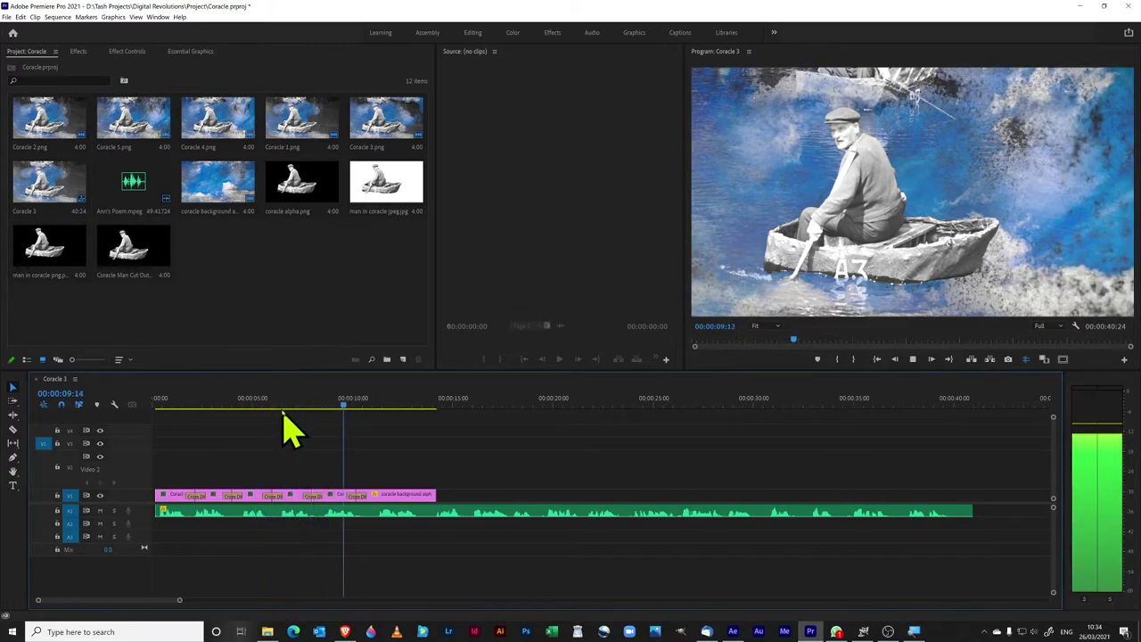
{"action": "key", "text": "space"}
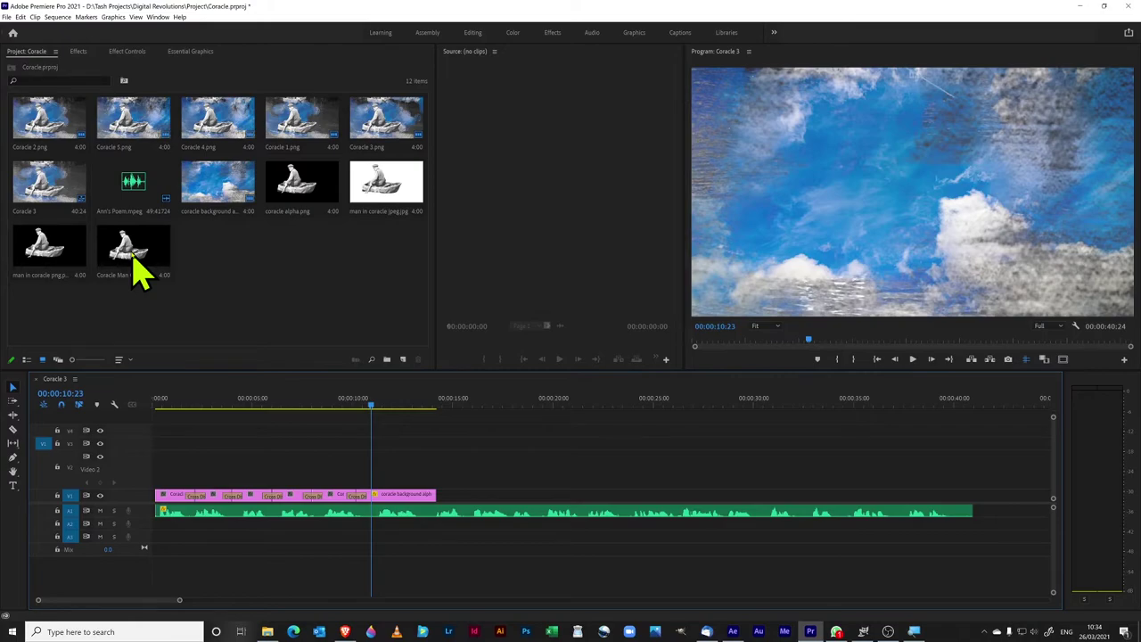
- Place the man in coracle jpeg.jpg clip on V2, then delete it
{"action": "left_click", "coordinate": [396, 196]}
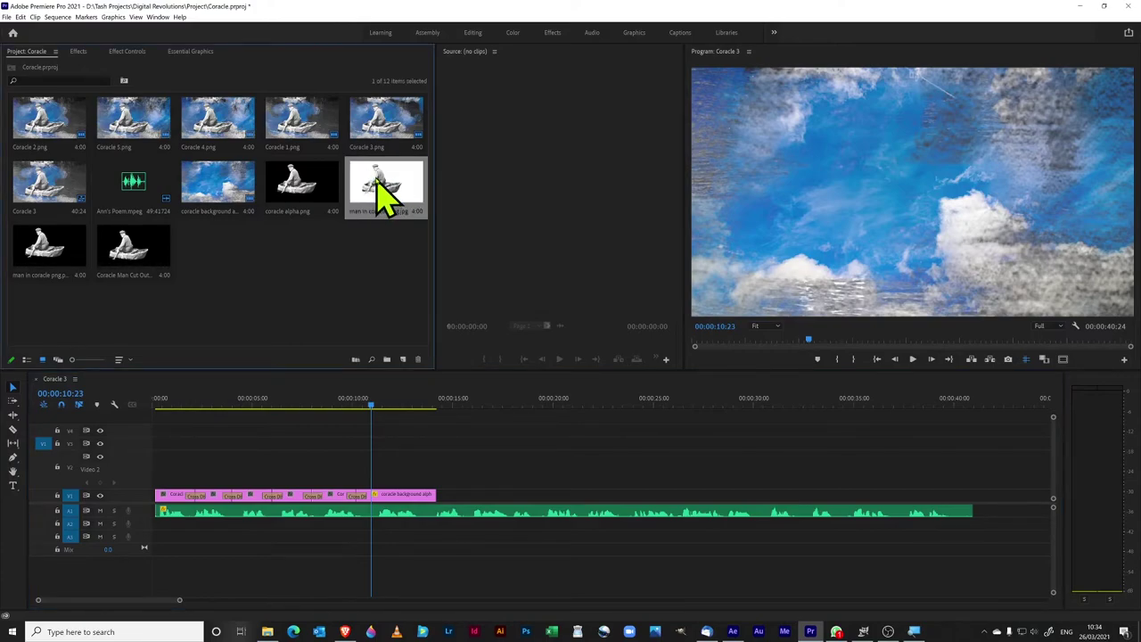
{"action": "left_click_drag", "start_coordinate": [382, 194], "coordinate": [364, 479]}
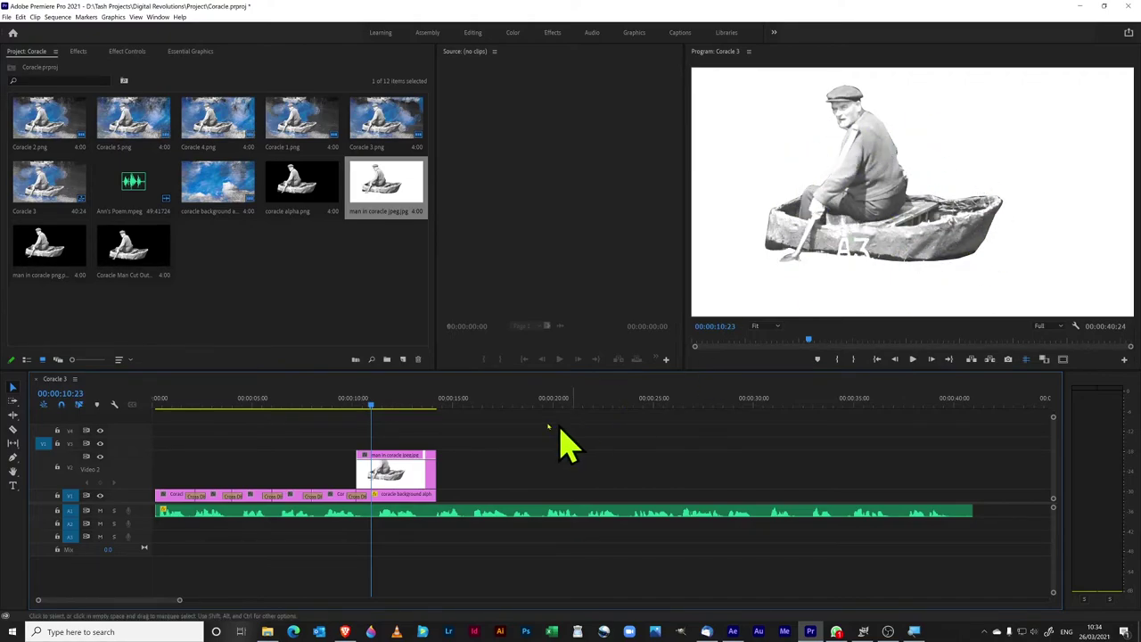
{"action": "left_click", "coordinate": [389, 479]}
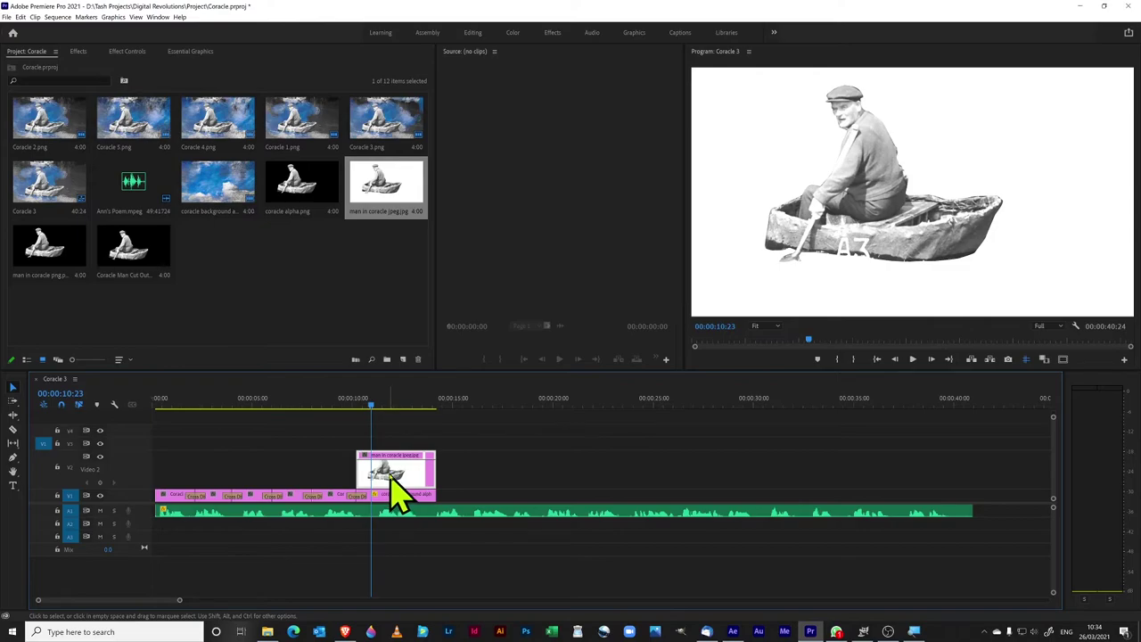
{"action": "key", "text": "Delete"}
- Put coracle alpha.png on V2 above the sky clip, then remove it as well
{"action": "left_click", "coordinate": [240, 286]}
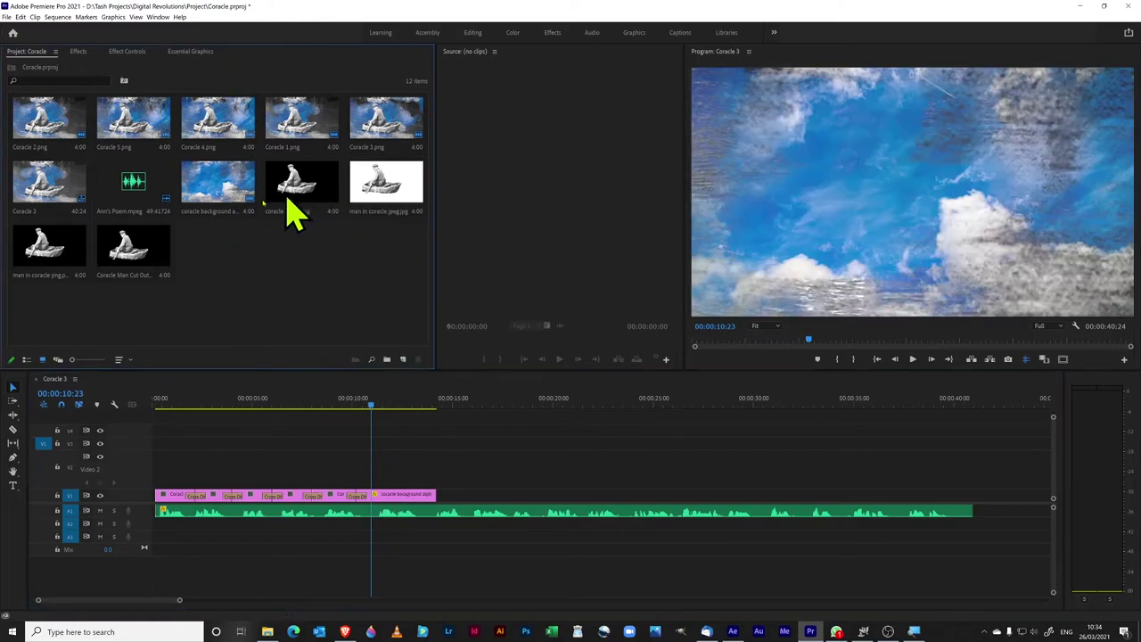
{"action": "left_click", "coordinate": [121, 249]}
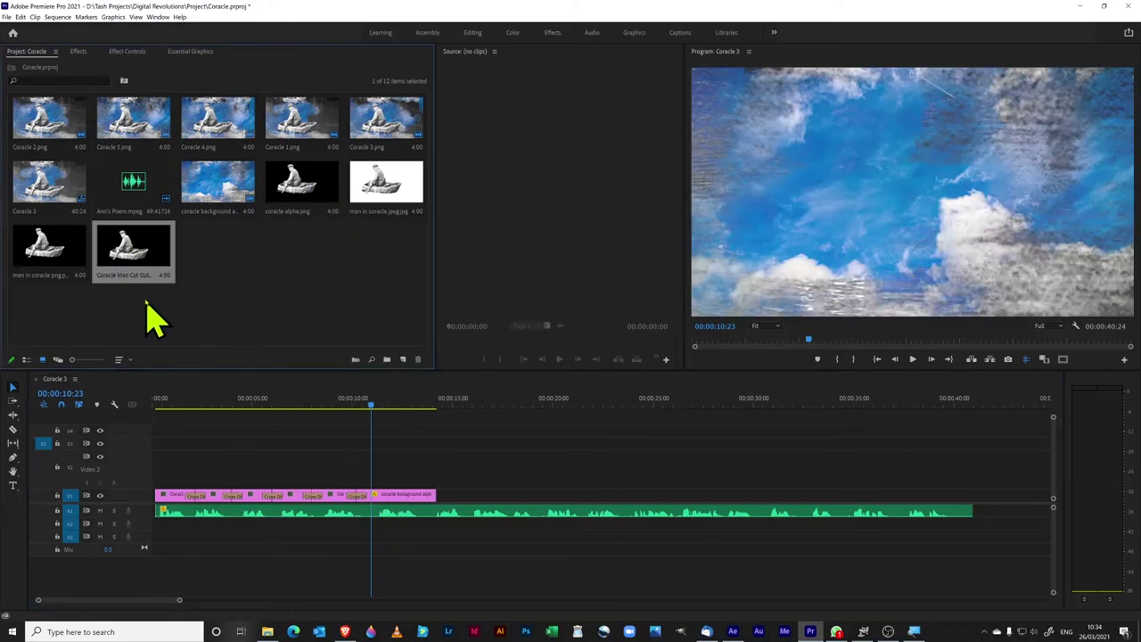
{"action": "left_click", "coordinate": [301, 204]}
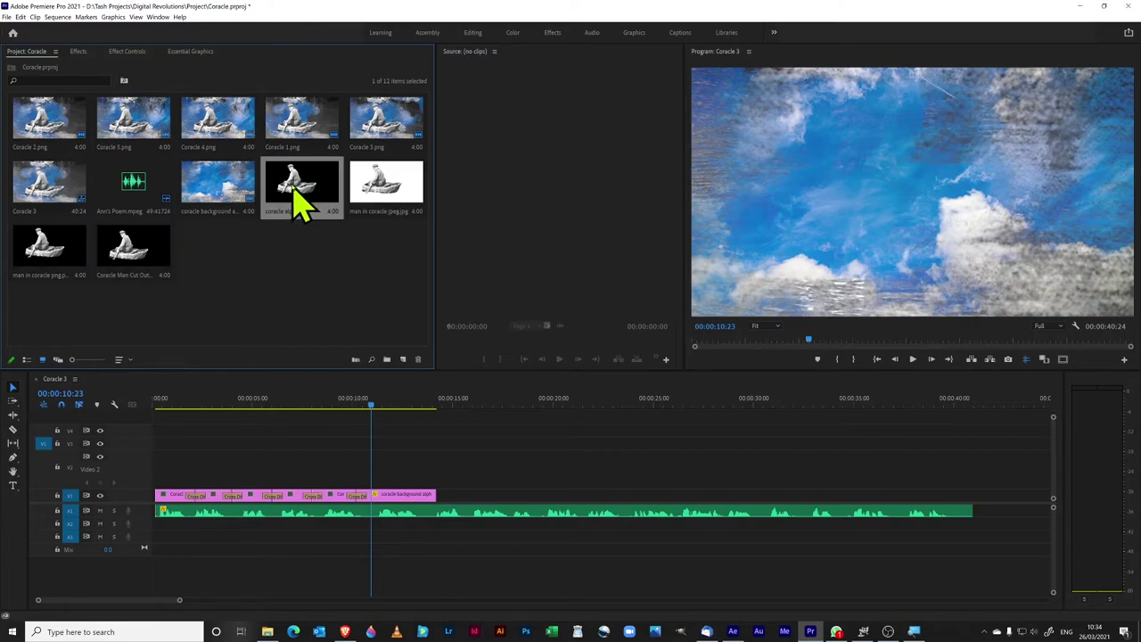
{"action": "left_click_drag", "start_coordinate": [308, 230], "coordinate": [389, 490]}
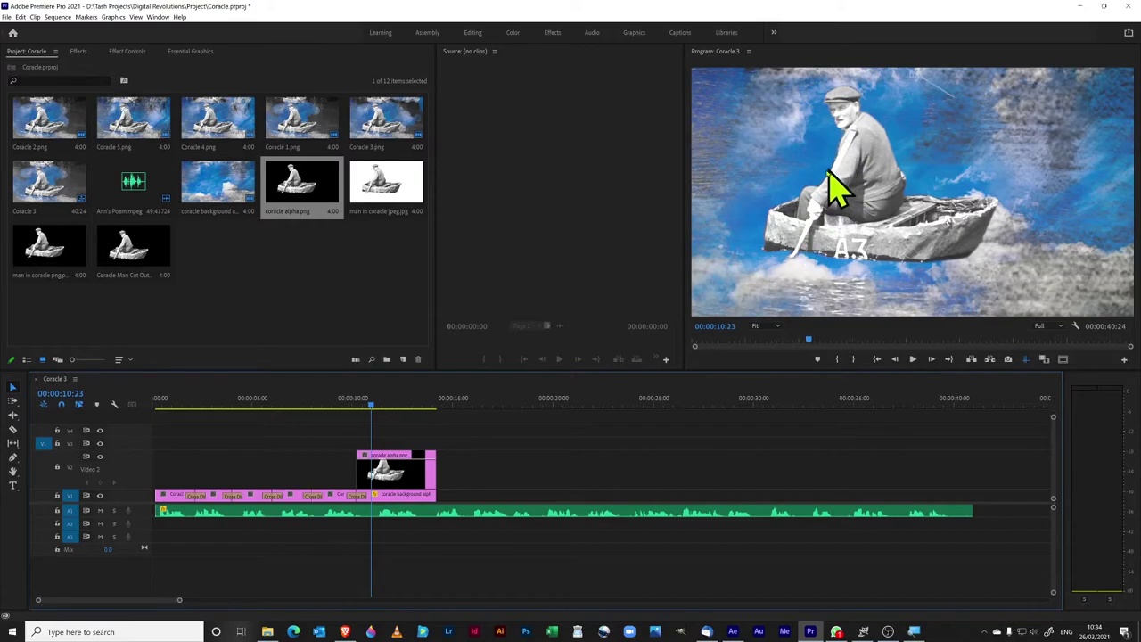
{"action": "left_click", "coordinate": [412, 455]}
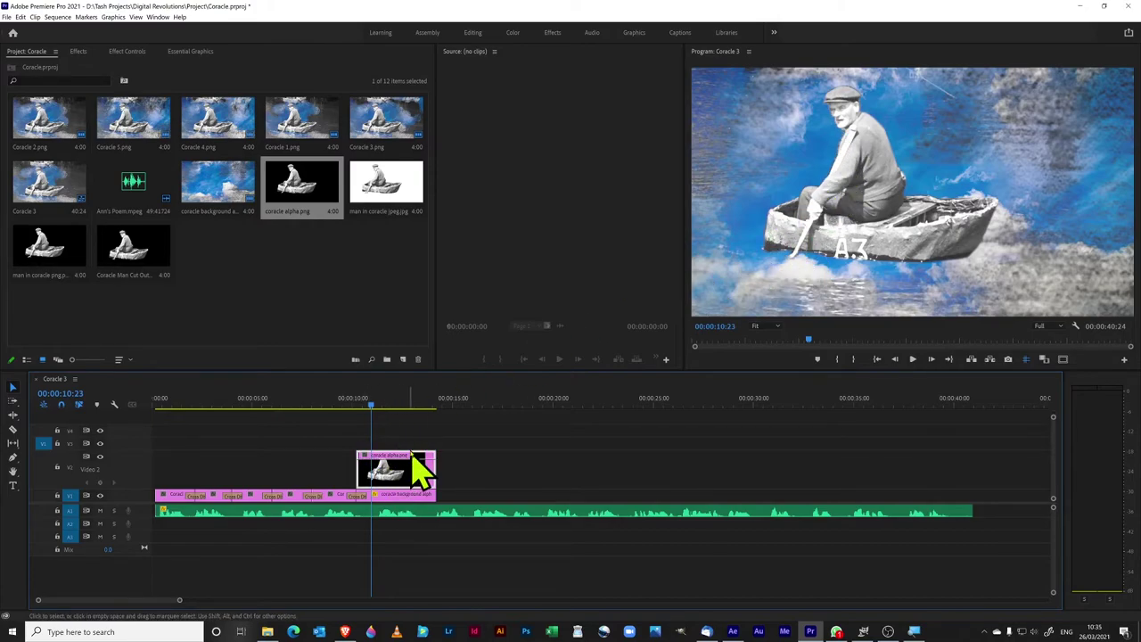
{"action": "key", "text": "Delete"}
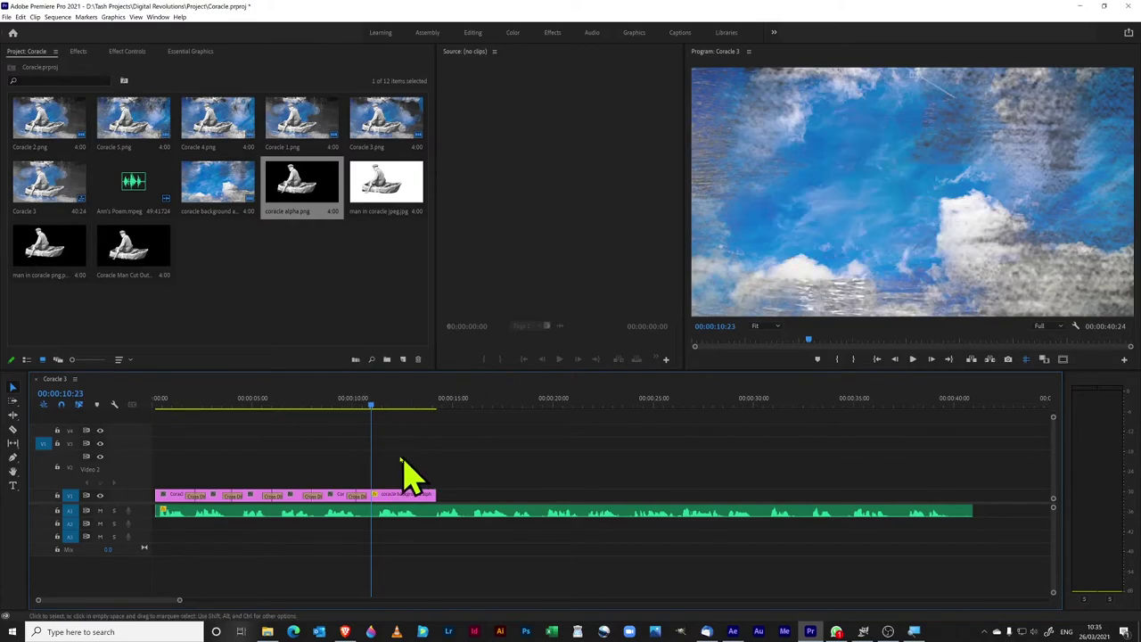
- Place Coracle Man Cut Out Feathered.png on V2 above the sky and scrub back to about 10 seconds
{"action": "left_click", "coordinate": [131, 265]}
{"action": "left_click_drag", "start_coordinate": [131, 266], "coordinate": [363, 473]}
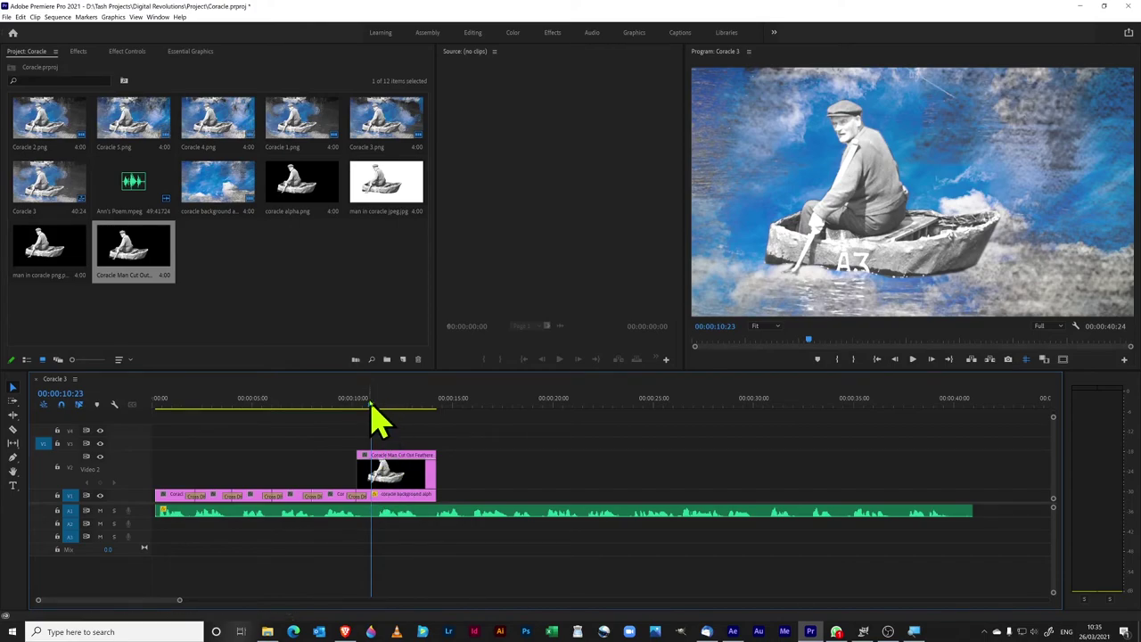
{"action": "mouse_move", "coordinate": [370, 409]}
{"action": "left_mouse_down"}
{"action": "mouse_move", "coordinate": [353, 408]}
{"action": "mouse_move", "coordinate": [365, 413]}
{"action": "left_mouse_up"}
- Lower the cut-out slightly in Effect Controls, bringing its Position to 964, 569
{"action": "left_click", "coordinate": [383, 468]}
{"action": "left_click", "coordinate": [138, 52]}
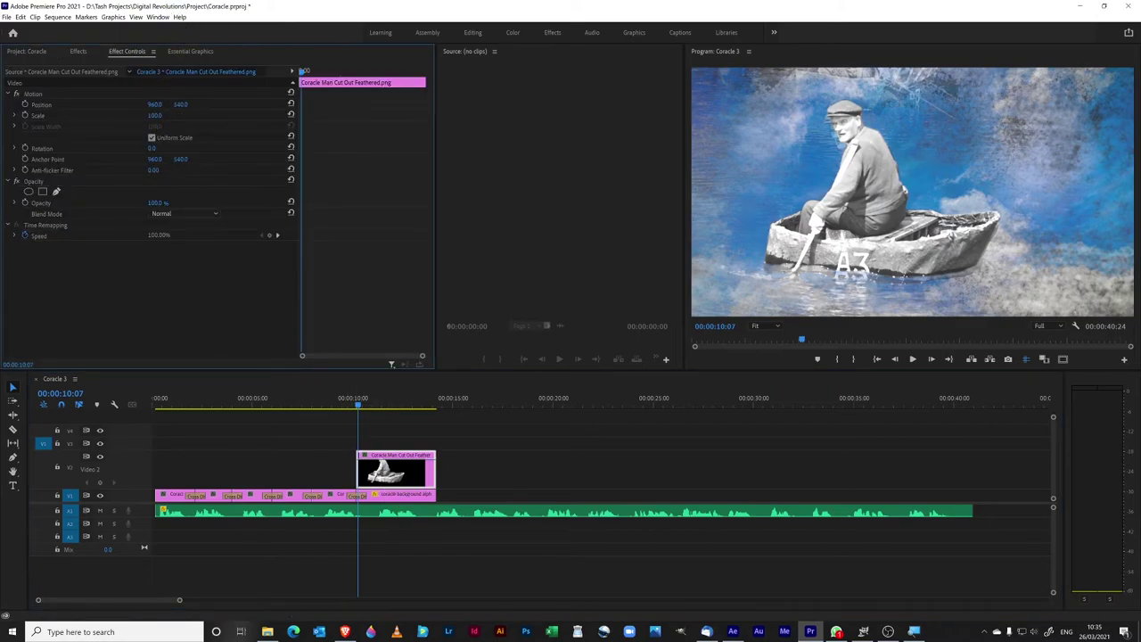
{"action": "left_click_drag", "start_coordinate": [181, 104], "coordinate": [209, 104]}
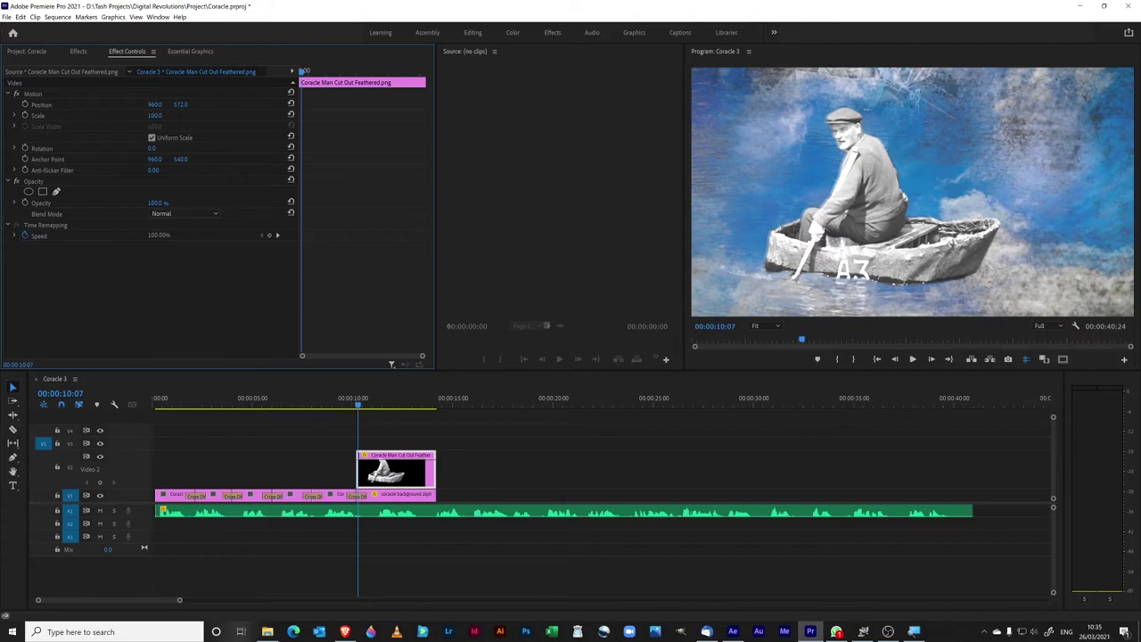
{"action": "left_click_drag", "start_coordinate": [155, 105], "coordinate": [154, 104]}
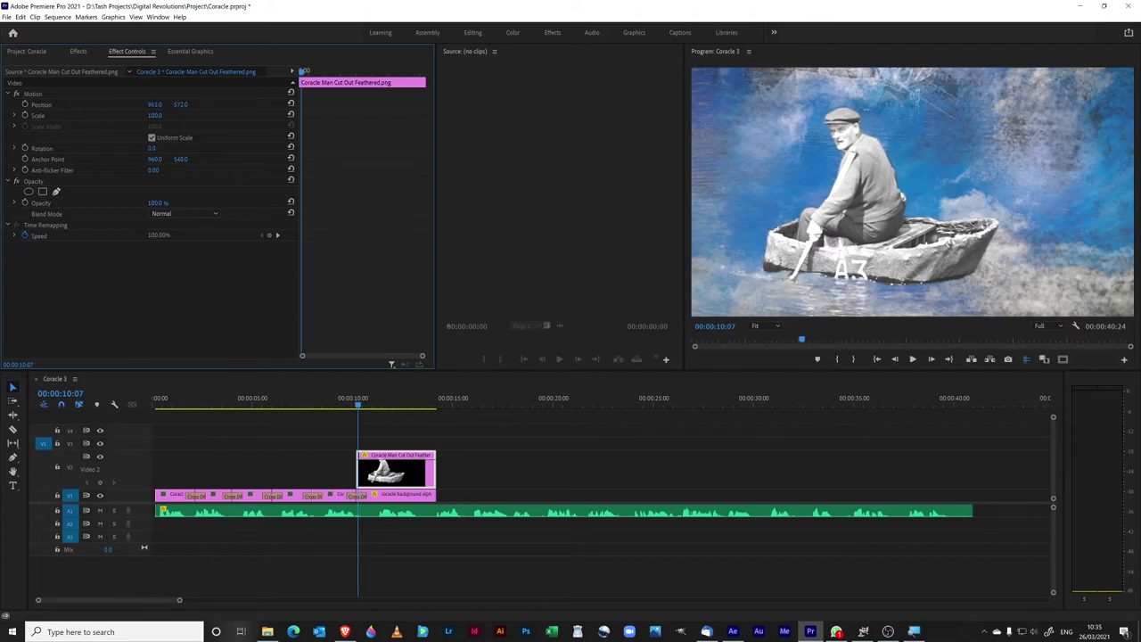
{"action": "mouse_move", "coordinate": [358, 404]}
{"action": "left_mouse_down"}
{"action": "mouse_move", "coordinate": [344, 405]}
{"action": "mouse_move", "coordinate": [361, 406]}
{"action": "left_mouse_up"}
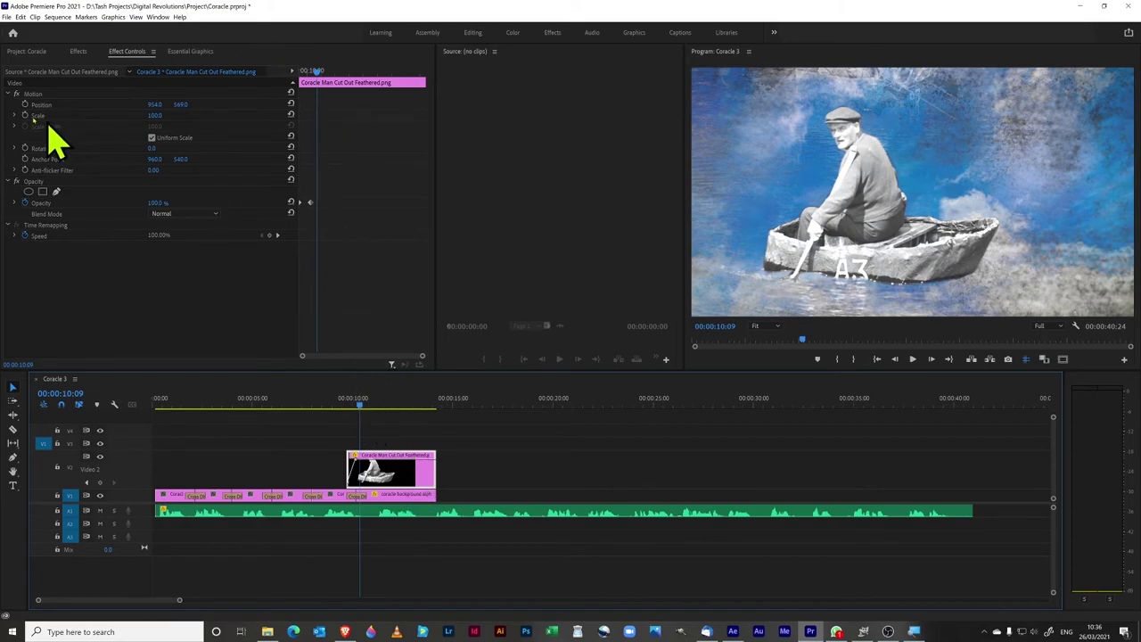
- Keyframe Position and Scale so the cut-out drifts to about 1921, 616 and shrinks to 83% by 13:21
{"action": "left_click", "coordinate": [25, 105]}
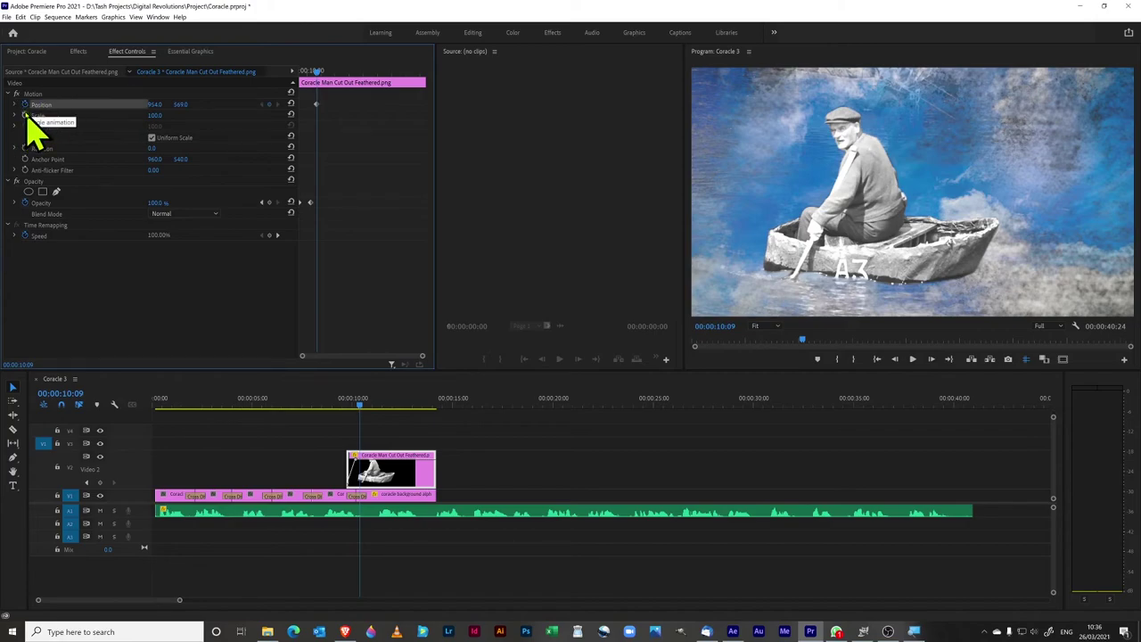
{"action": "left_click", "coordinate": [25, 115]}
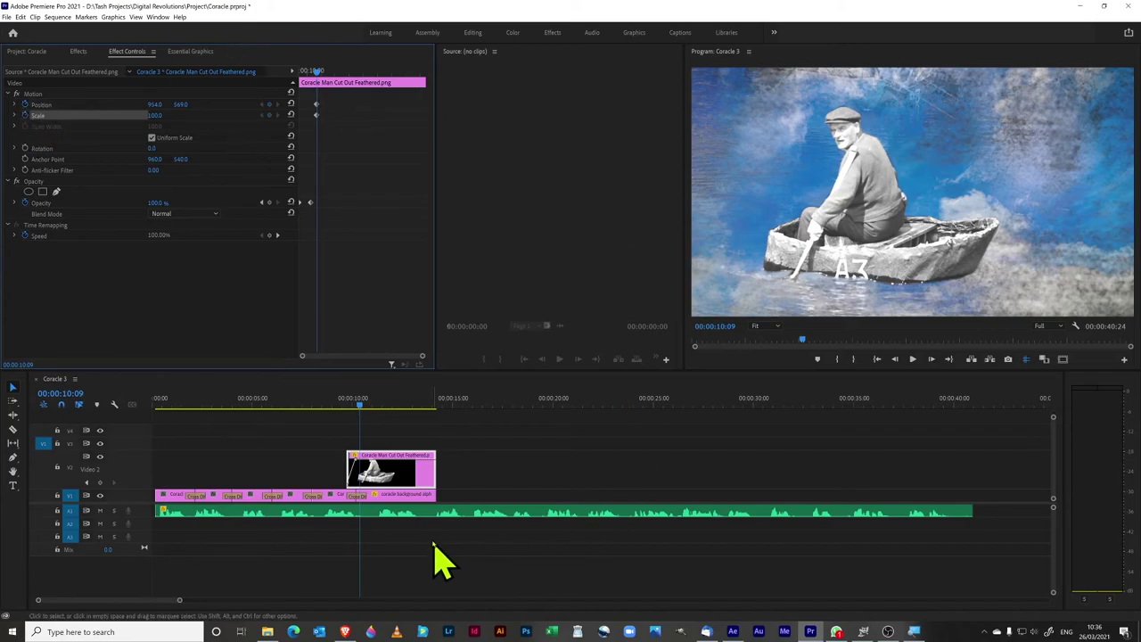
{"action": "left_click_drag", "start_coordinate": [360, 413], "coordinate": [429, 407]}
{"action": "left_click", "coordinate": [32, 94]}
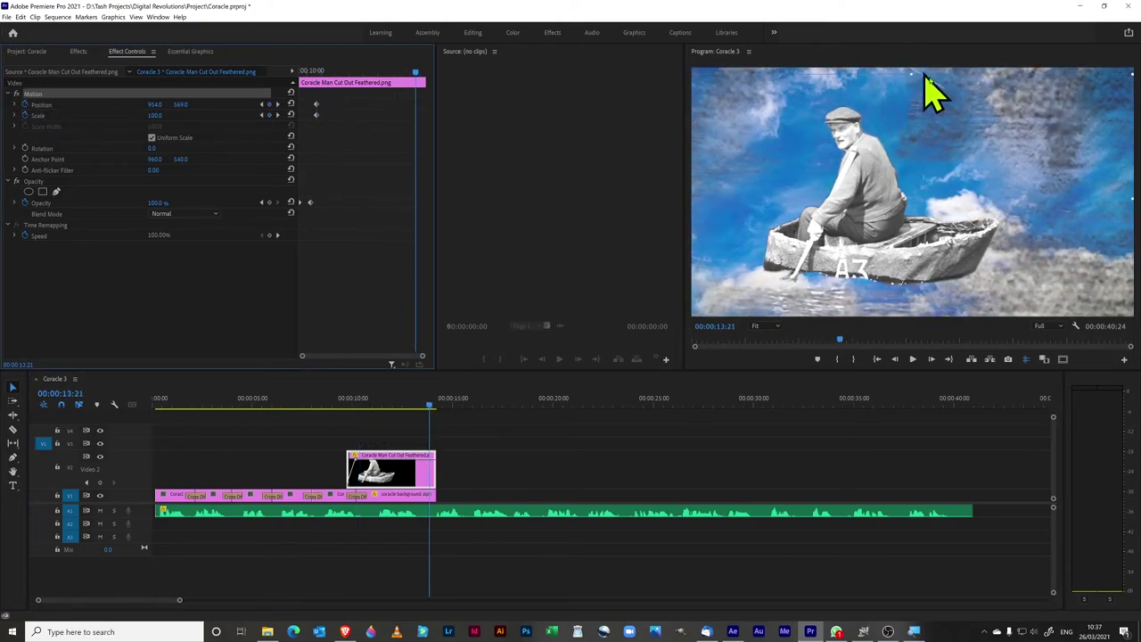
{"action": "left_click_drag", "start_coordinate": [863, 195], "coordinate": [1064, 226]}
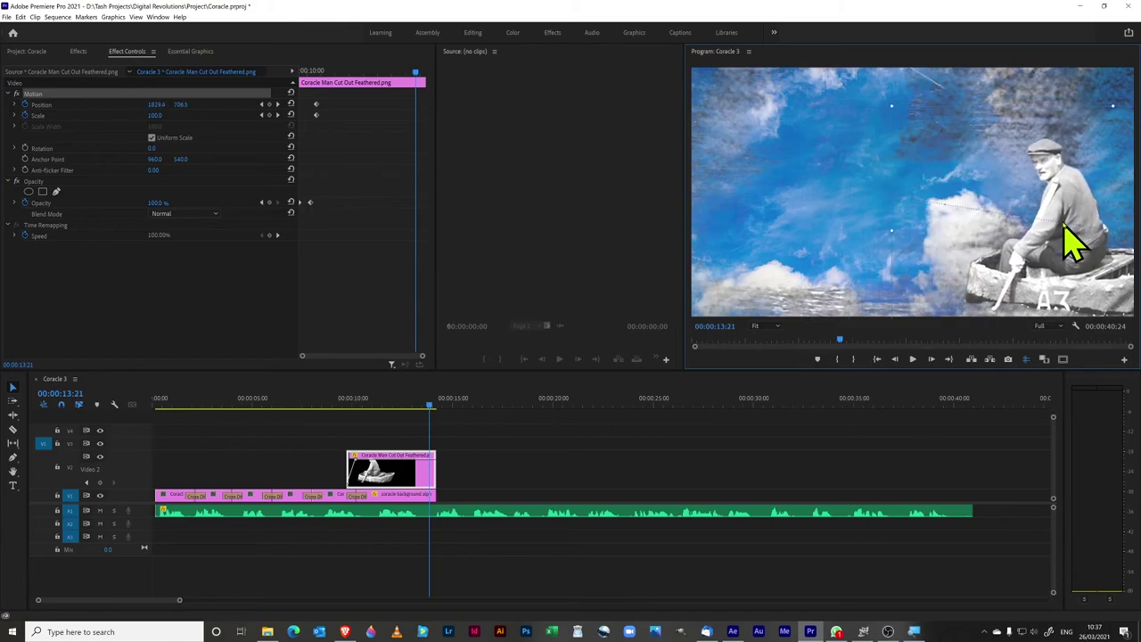
{"action": "left_click_drag", "start_coordinate": [1063, 222], "coordinate": [1068, 225]}
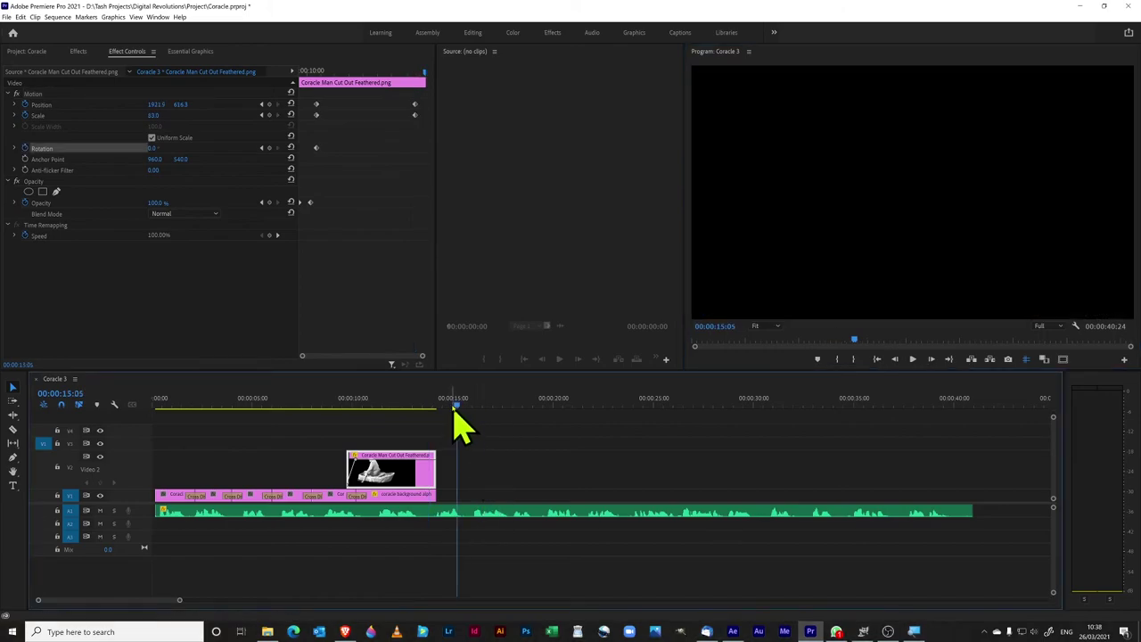
{"action": "left_click_drag", "start_coordinate": [453, 408], "coordinate": [357, 415]}
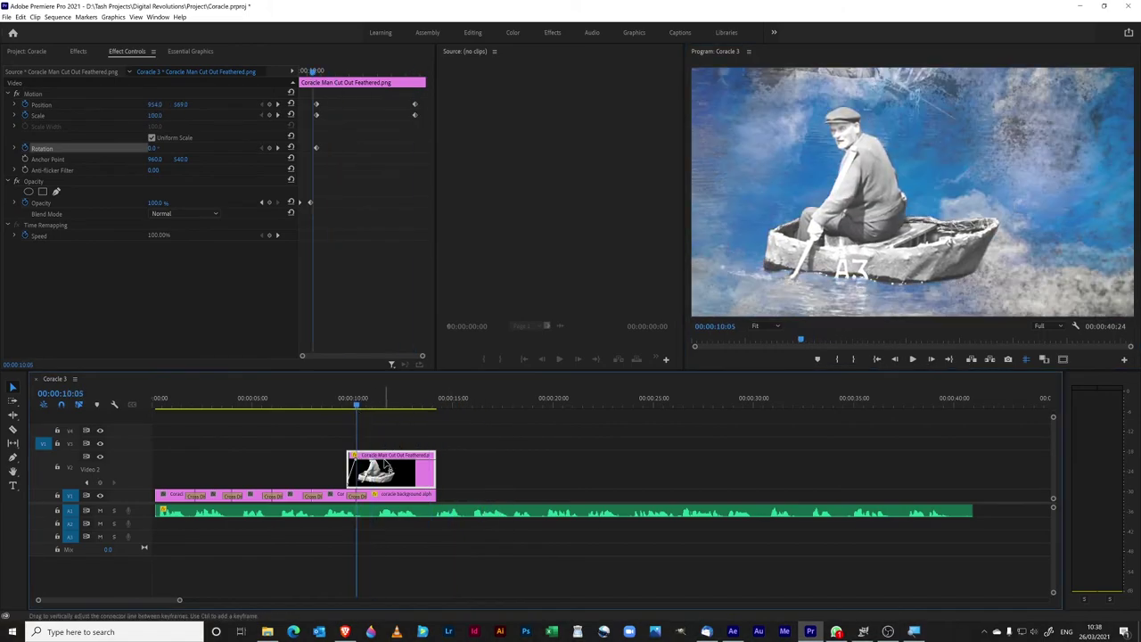
- Search the Effects panel for 'war' and apply Wave Warp to the V2 cut-out clip
{"action": "left_click", "coordinate": [76, 51]}
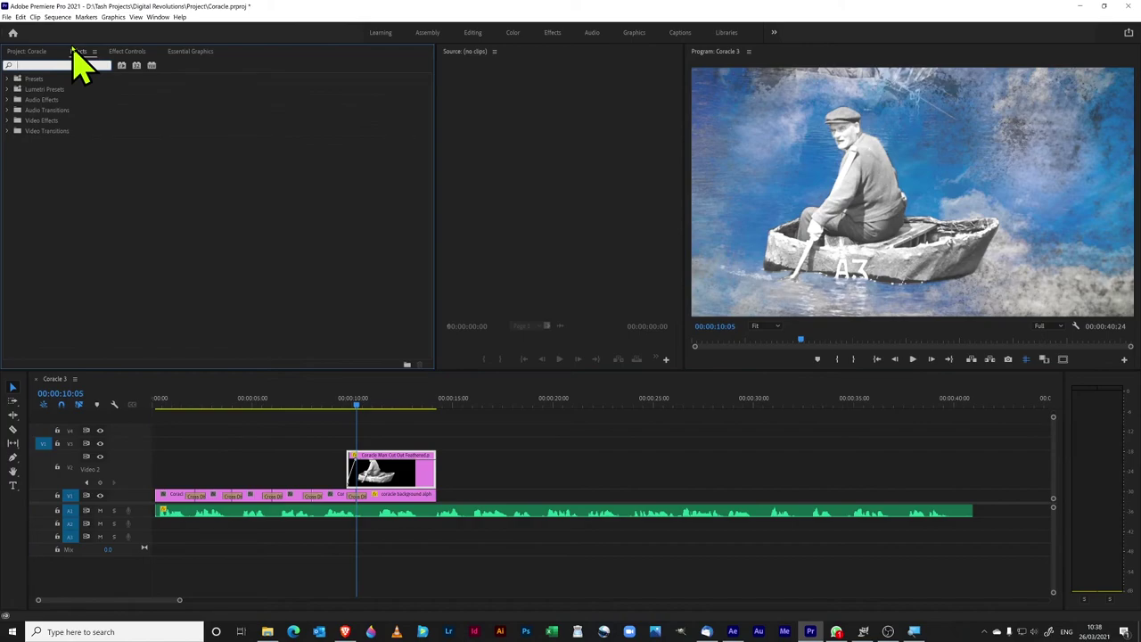
{"action": "type", "text": "warp"}
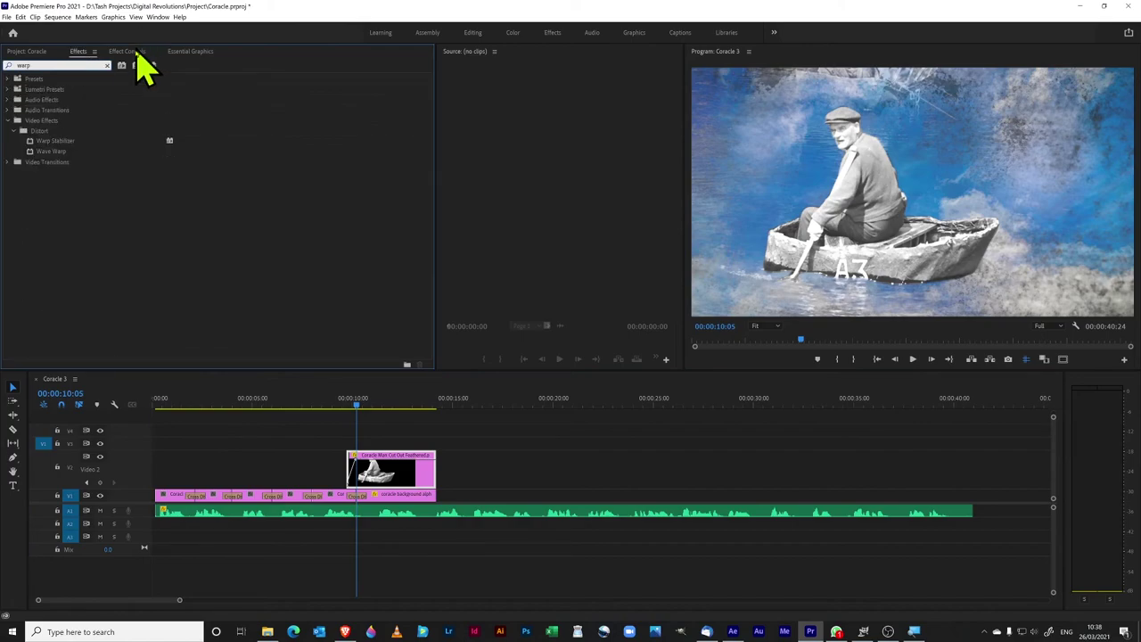
{"action": "left_click", "coordinate": [54, 152]}
{"action": "left_click_drag", "start_coordinate": [51, 154], "coordinate": [380, 482]}
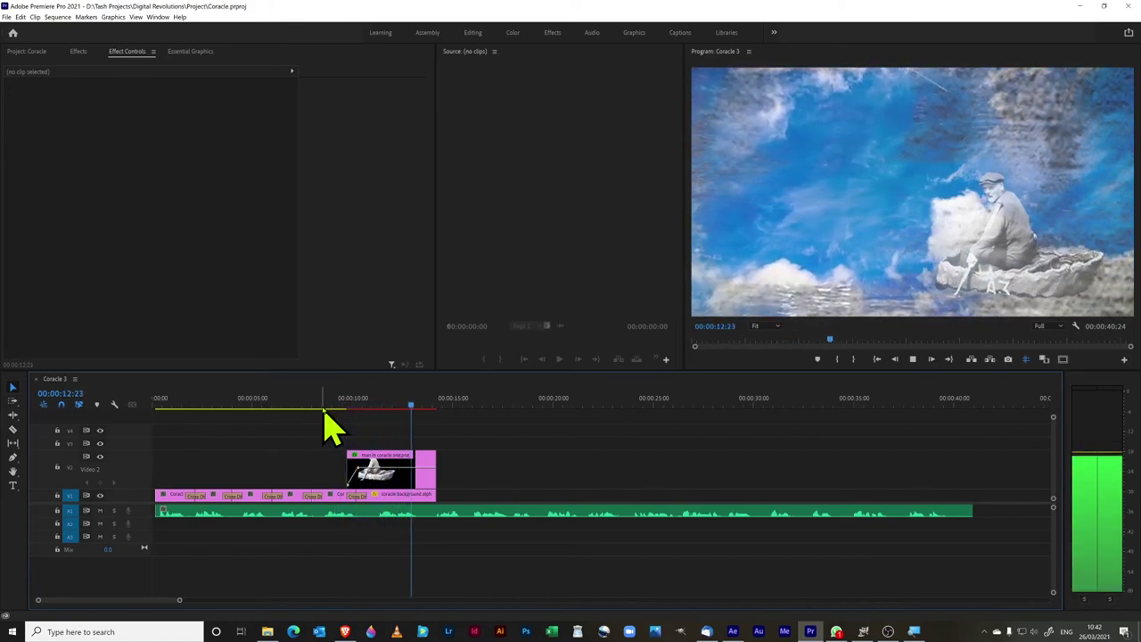
{"action": "key", "text": "space"}
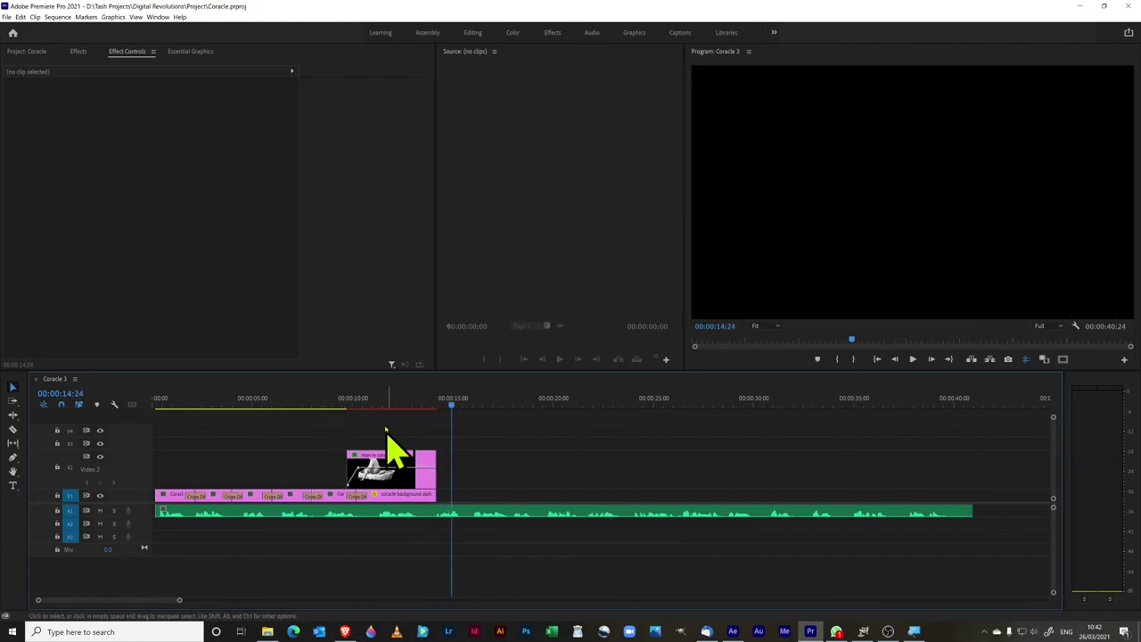
{"action": "left_click", "coordinate": [441, 410]}
{"action": "left_click_drag", "start_coordinate": [443, 412], "coordinate": [412, 437]}
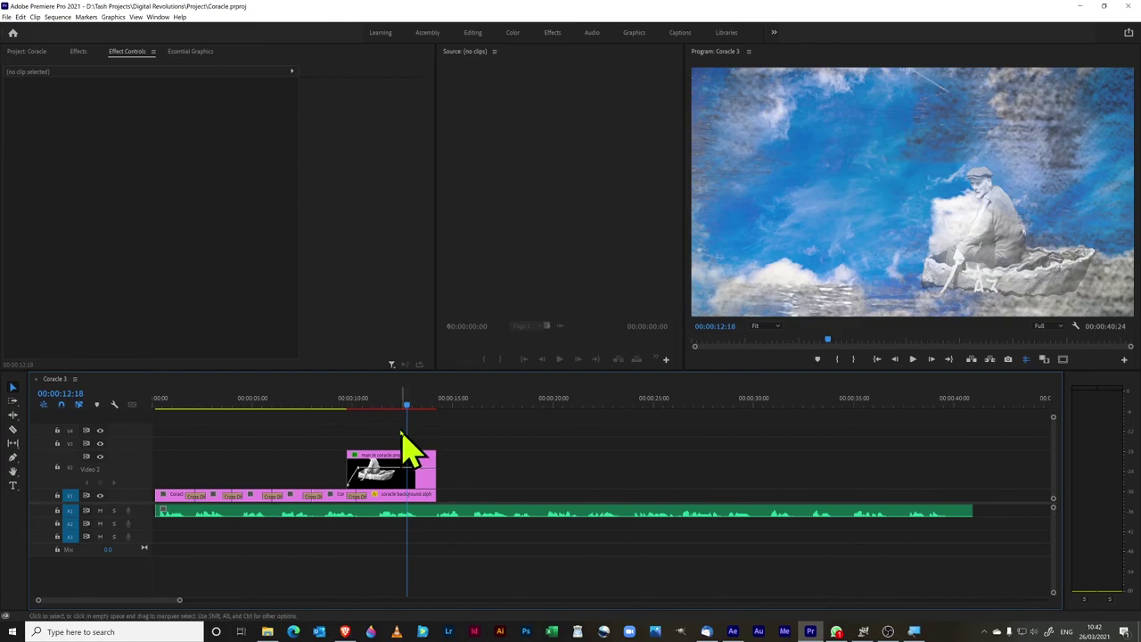